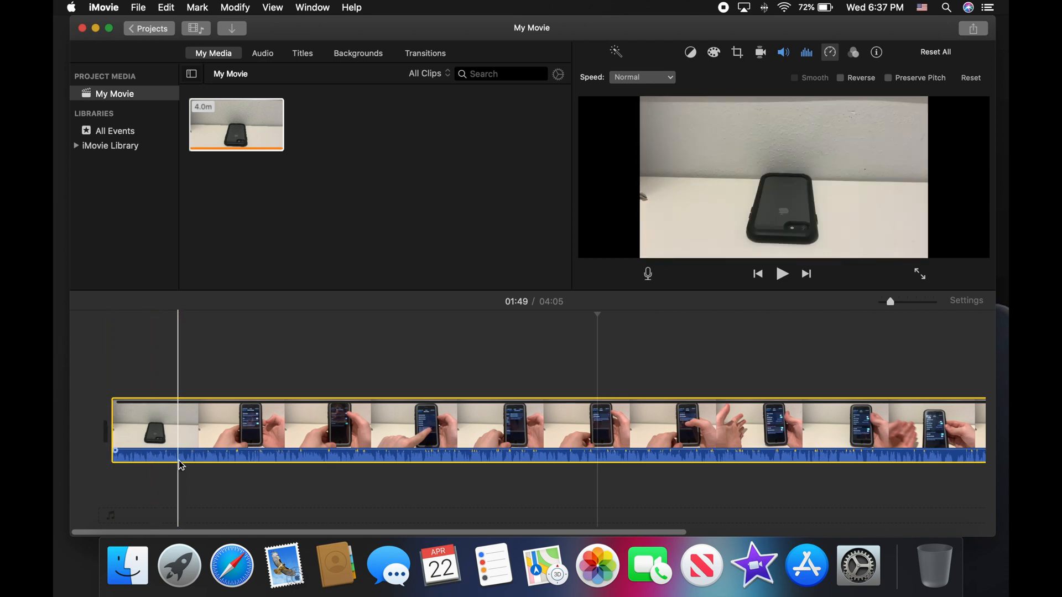
Step: Drag the phone-demo clip's volume line down to lower its audio level
mouse_move(181, 451)
mouse_down()
mouse_move(179, 463)
mouse_move(173, 447)
mouse_up()
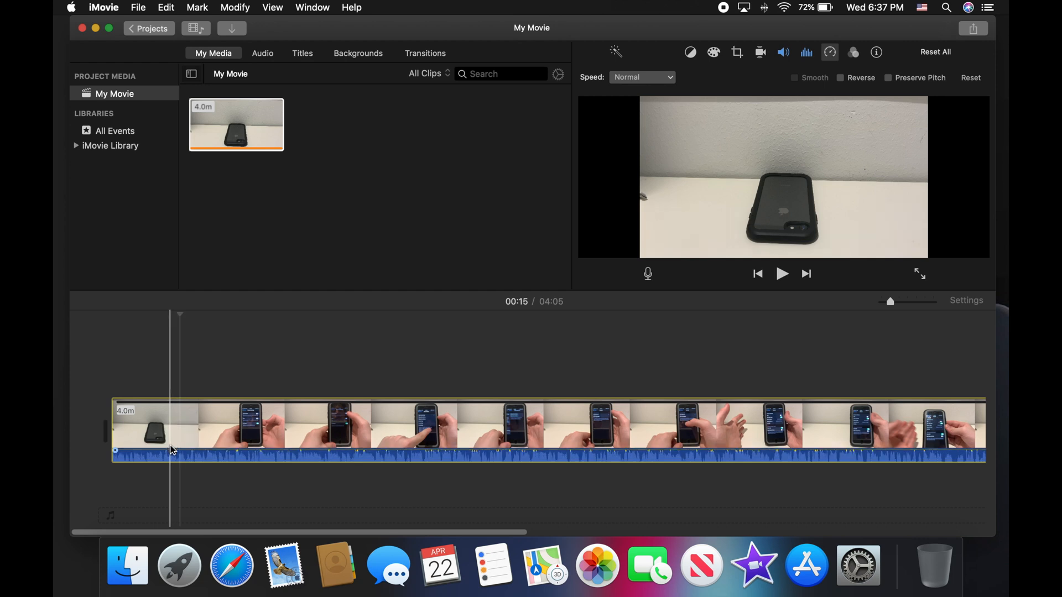
Step: Apply the Voice Enhance equalizer preset in the clip's noise reduction and equalizer settings
click(781, 53)
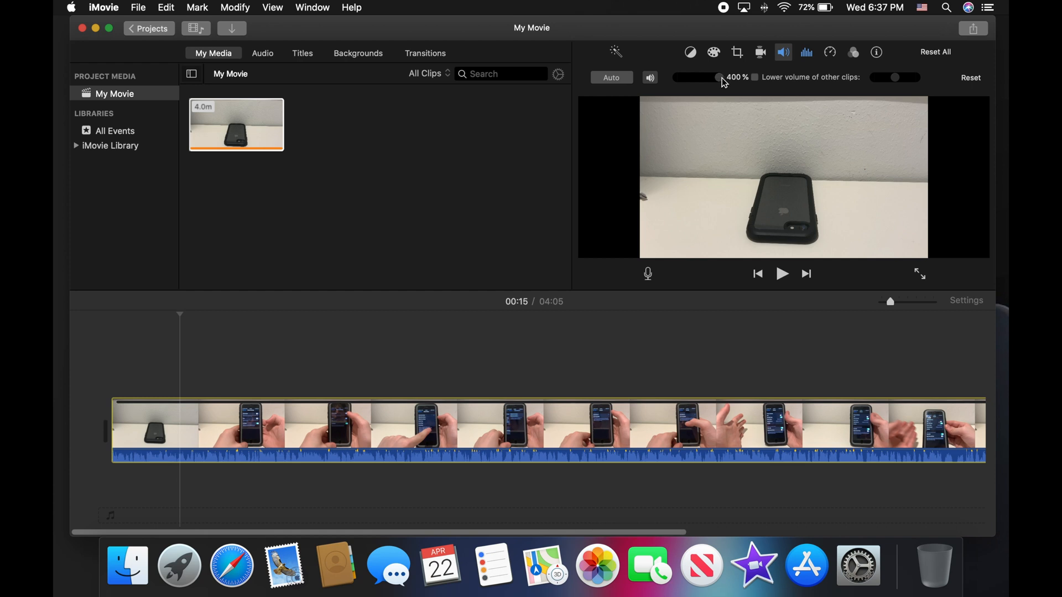
click(811, 57)
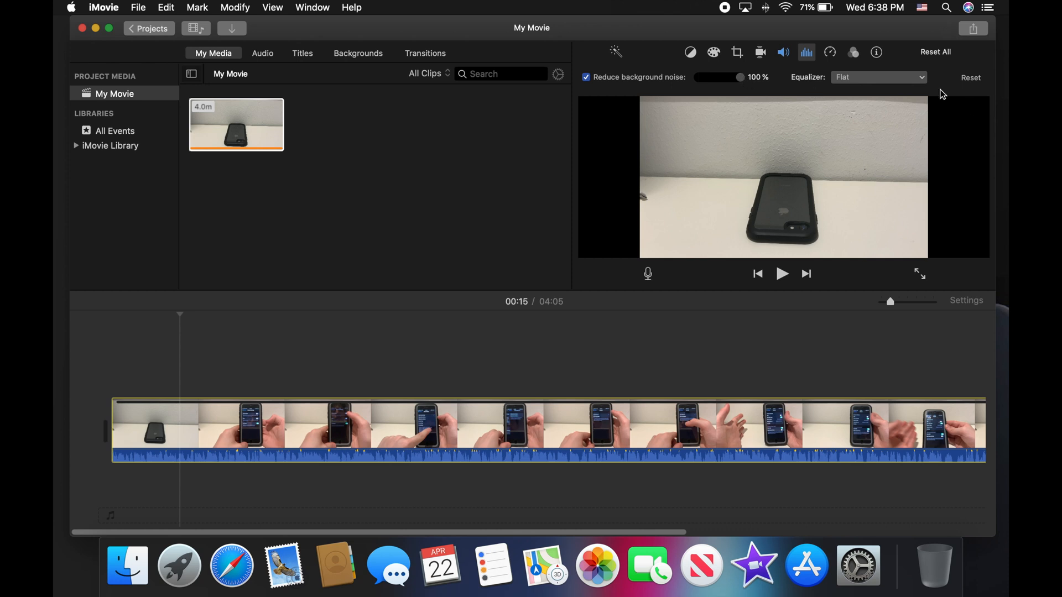
click(920, 78)
click(902, 104)
click(832, 52)
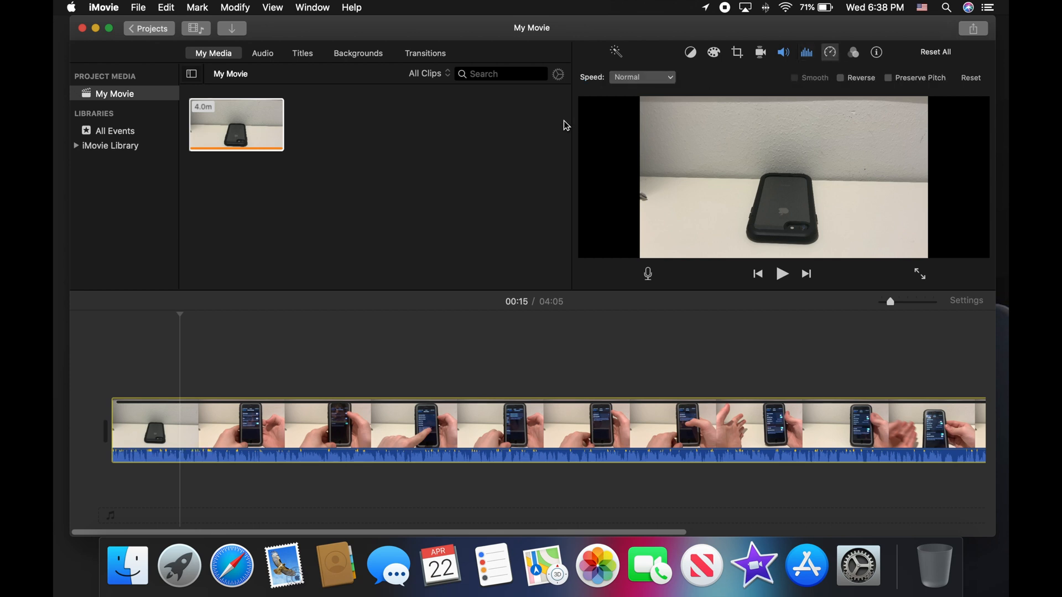
click(642, 75)
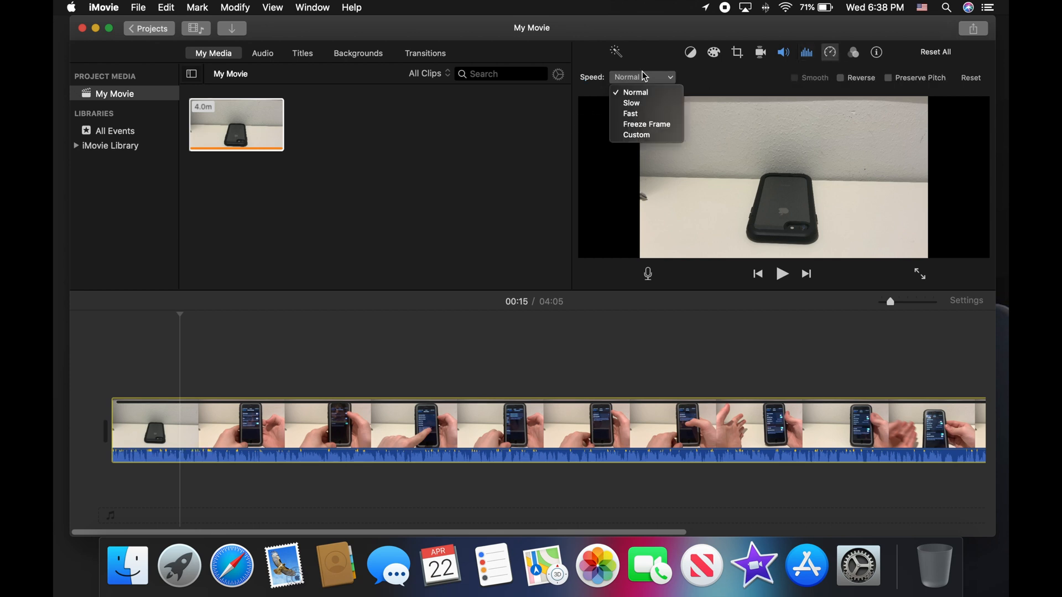
click(640, 115)
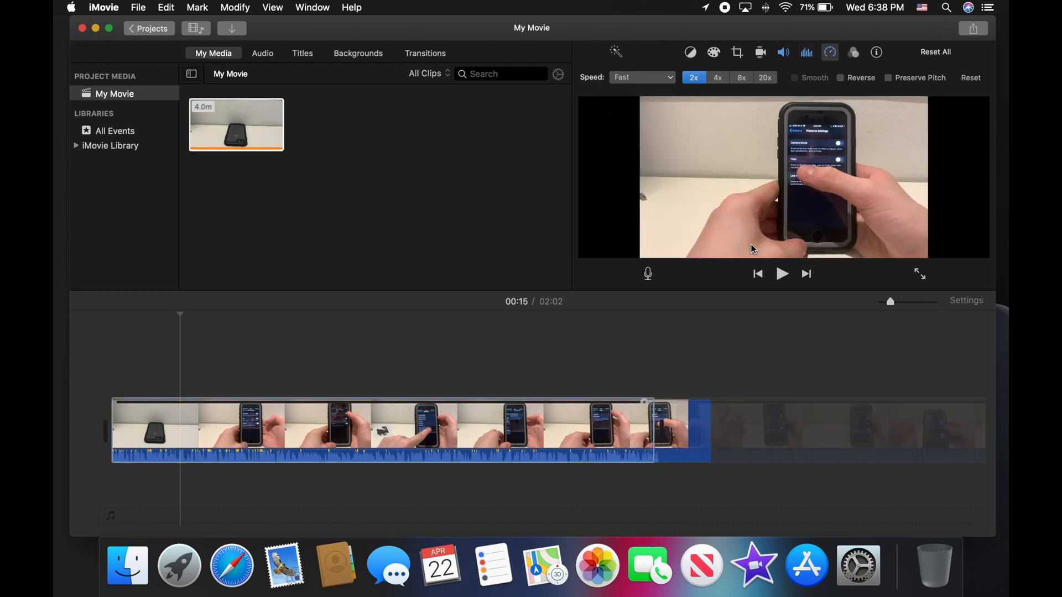
click(782, 274)
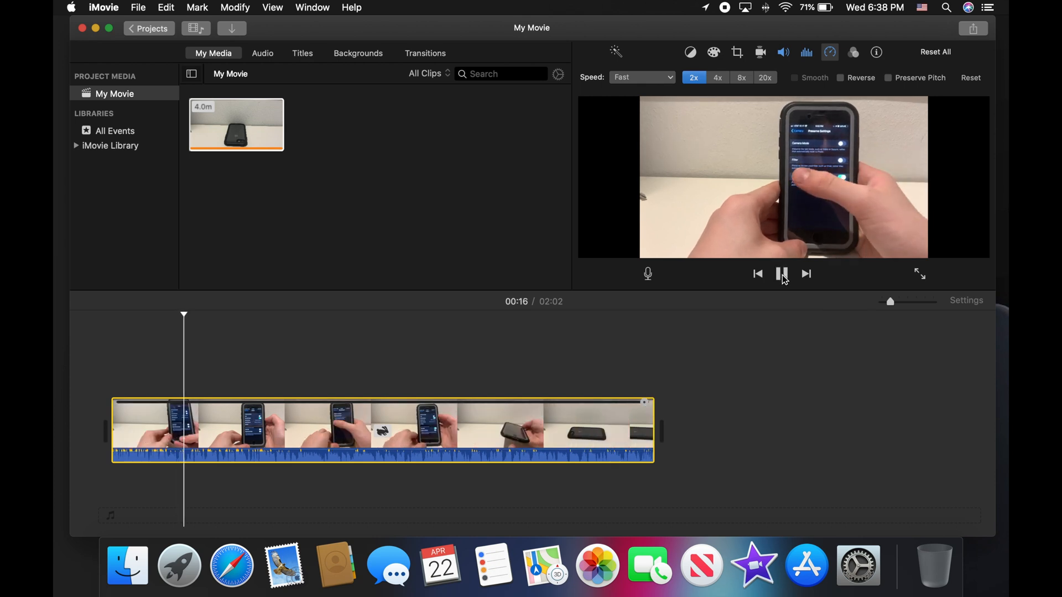
click(781, 274)
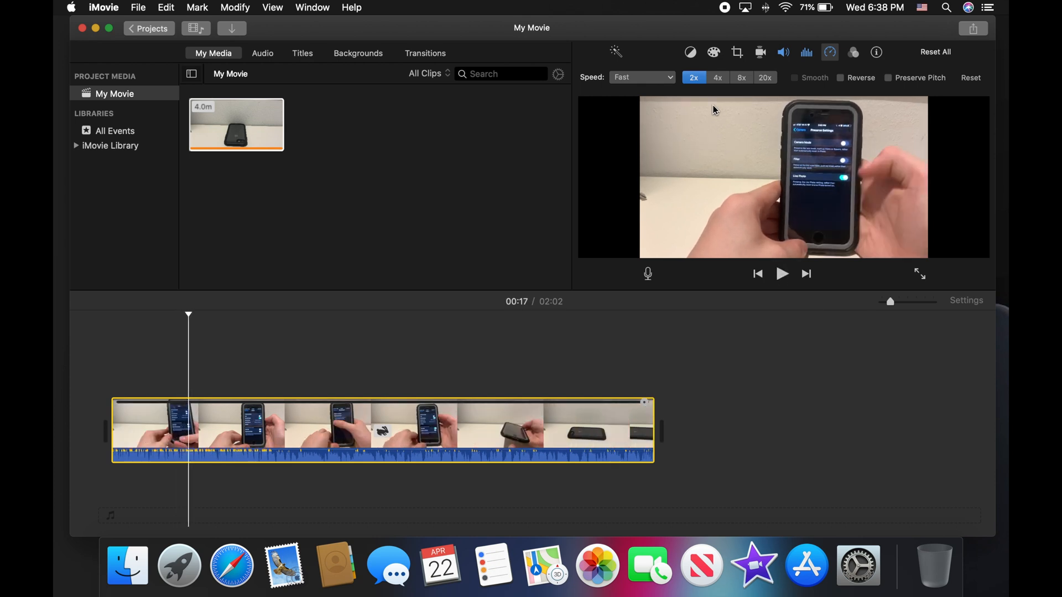
click(656, 76)
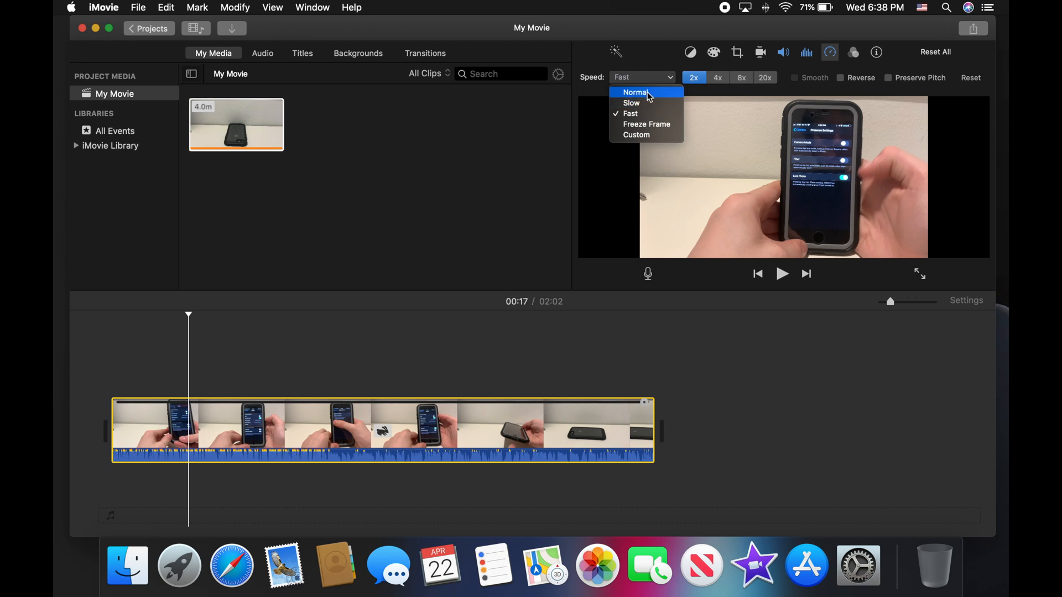
click(630, 114)
click(765, 77)
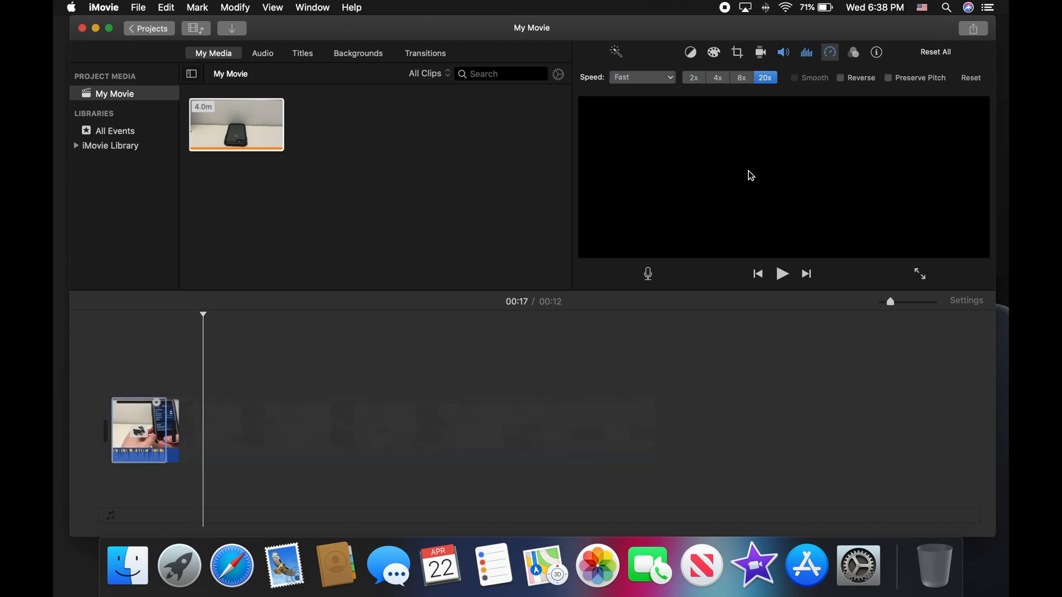
click(92, 368)
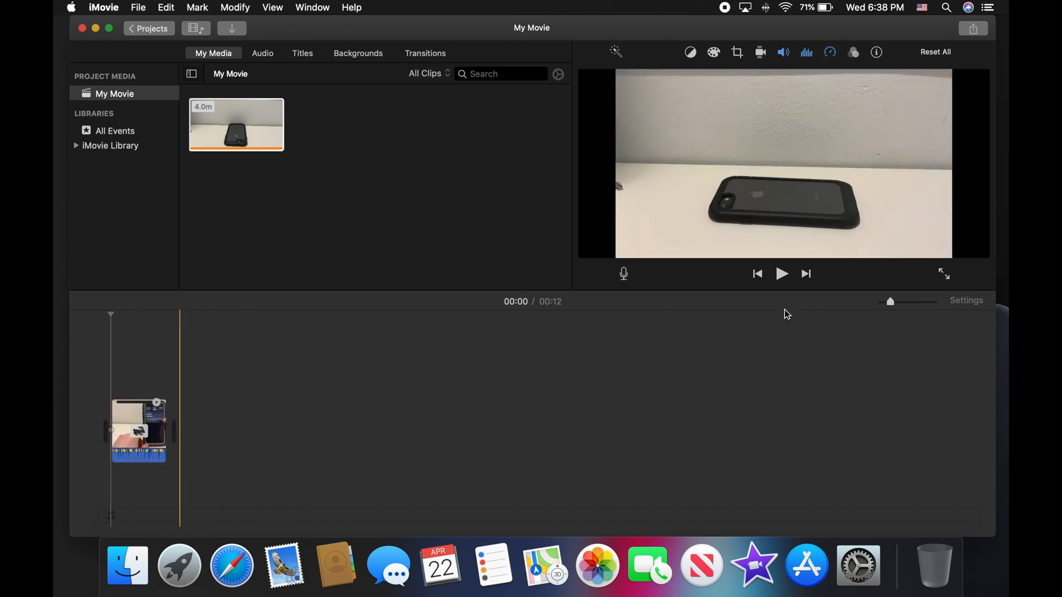
click(779, 276)
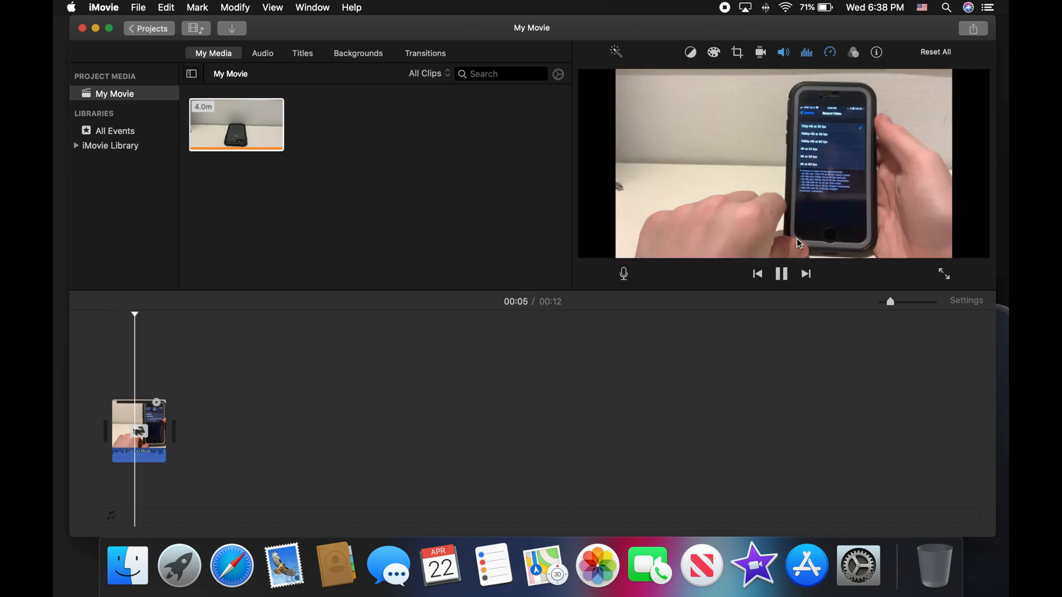
click(782, 275)
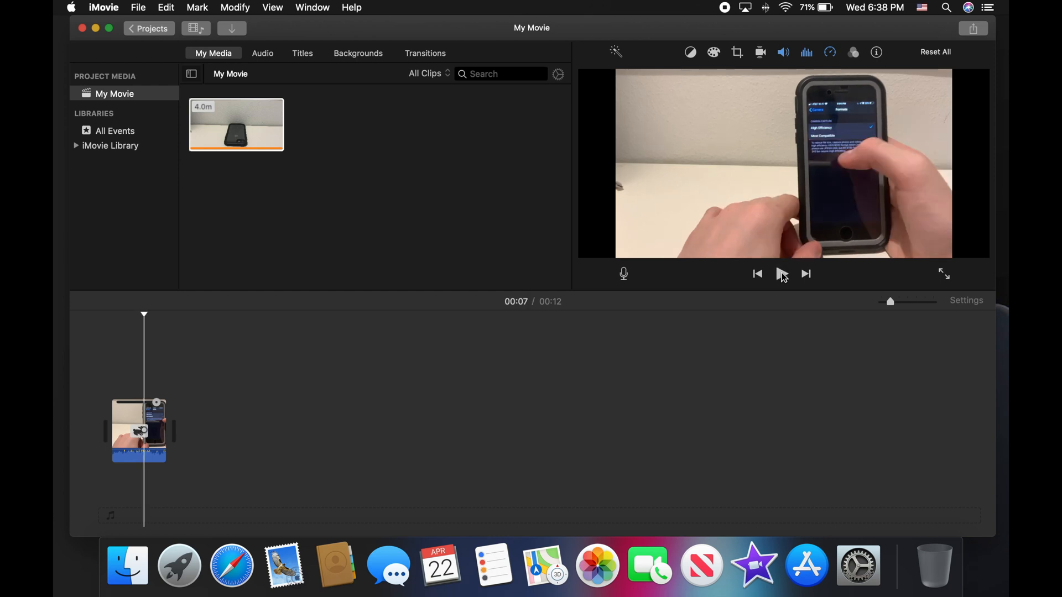
click(830, 52)
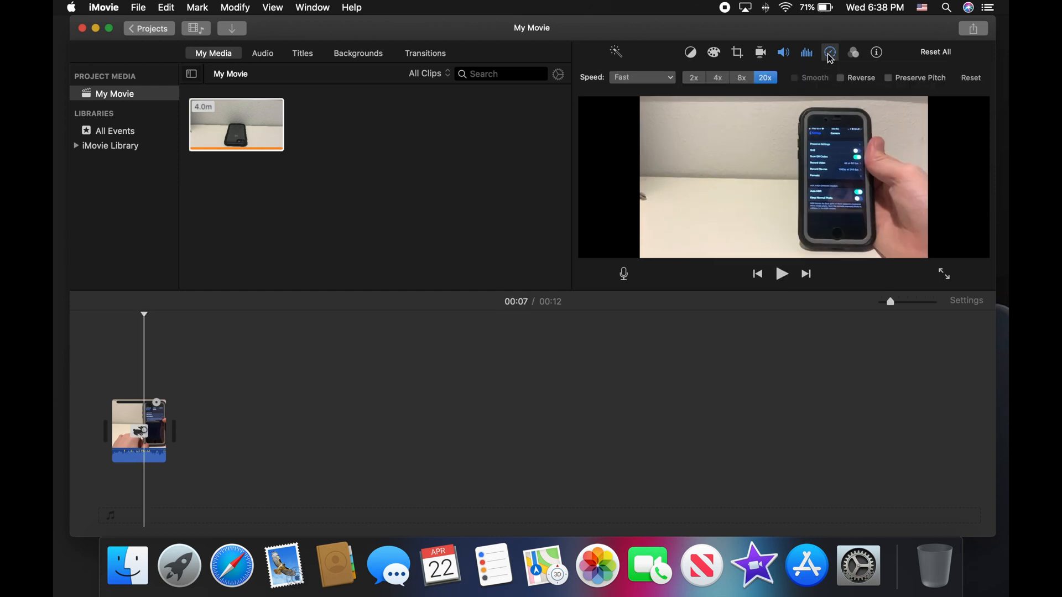
click(694, 79)
click(662, 80)
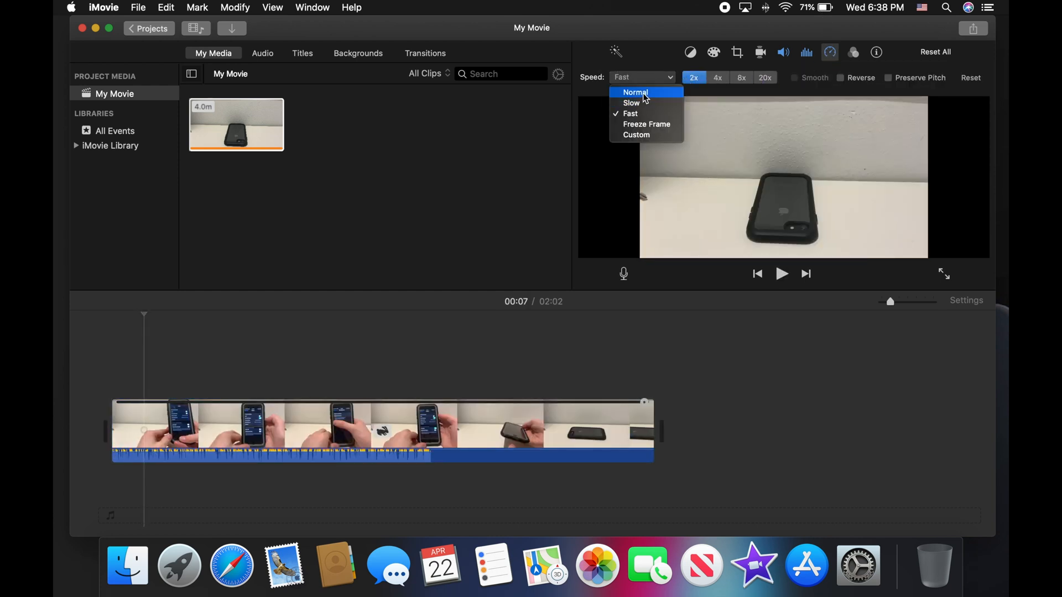
click(645, 94)
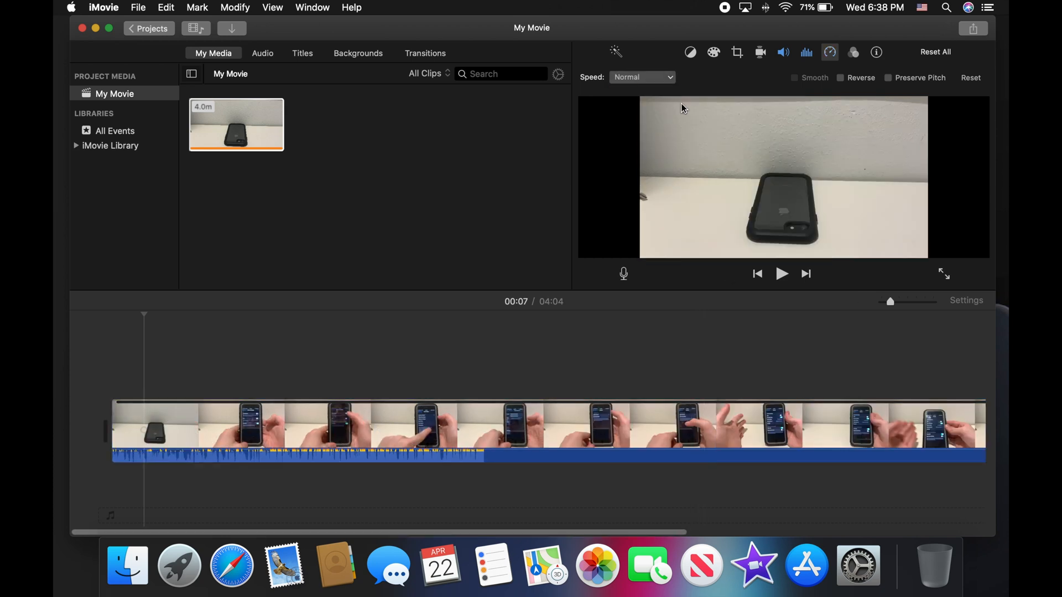
click(672, 78)
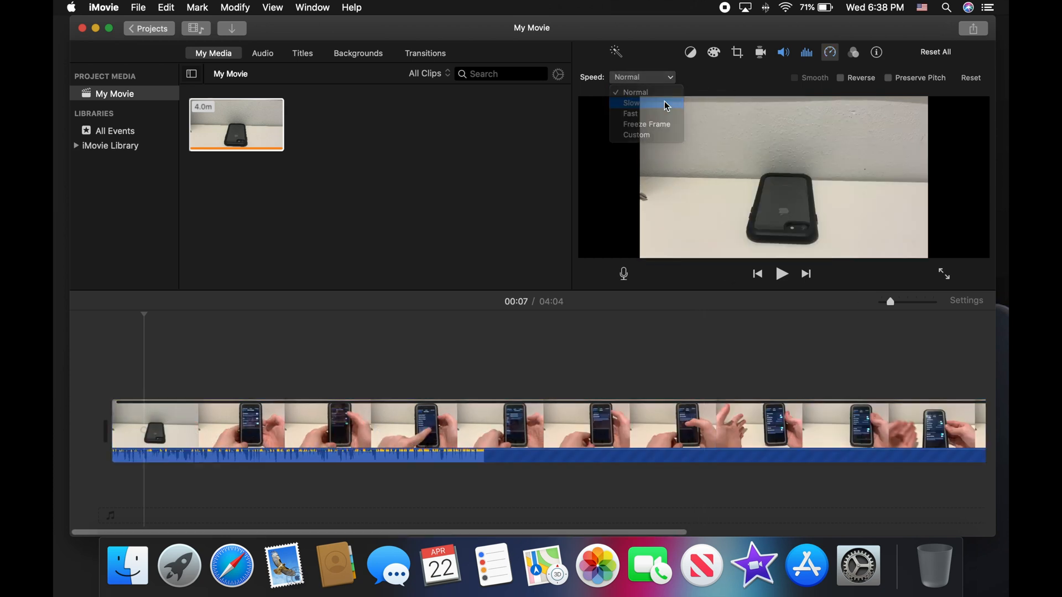
click(667, 94)
click(747, 78)
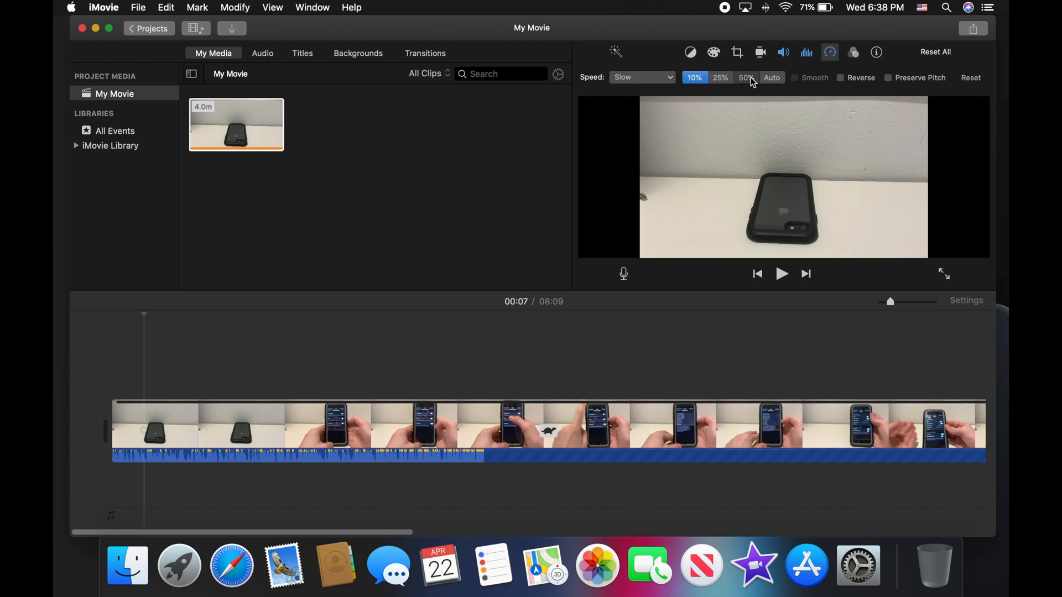
click(772, 78)
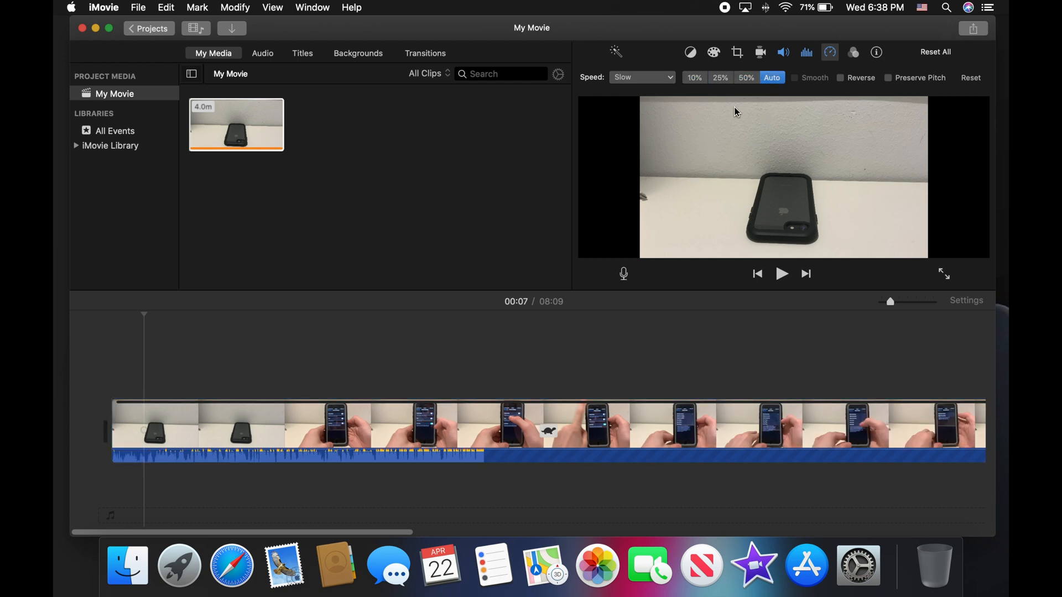
click(656, 79)
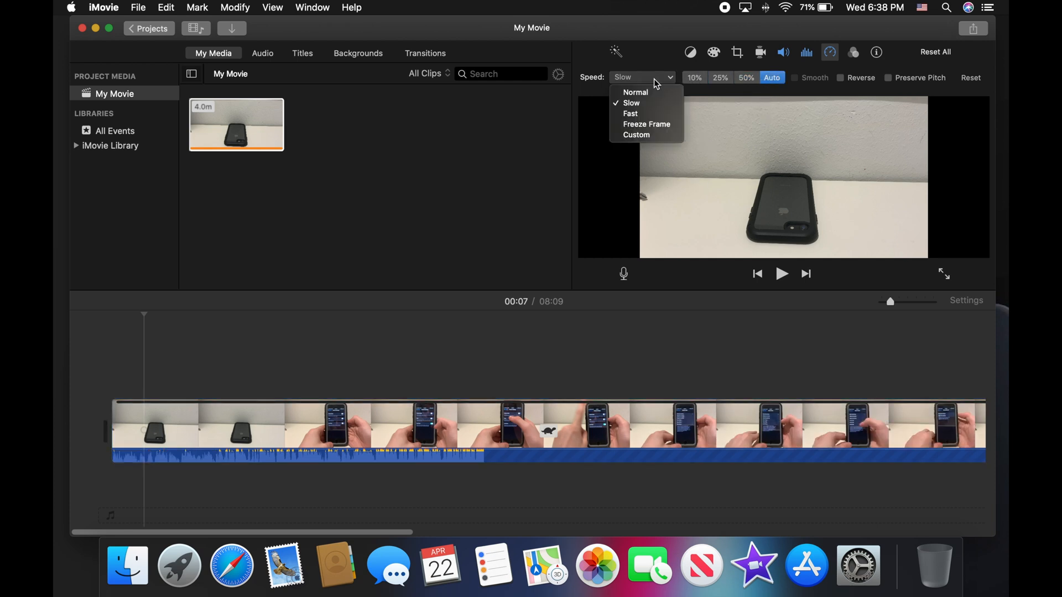
click(653, 124)
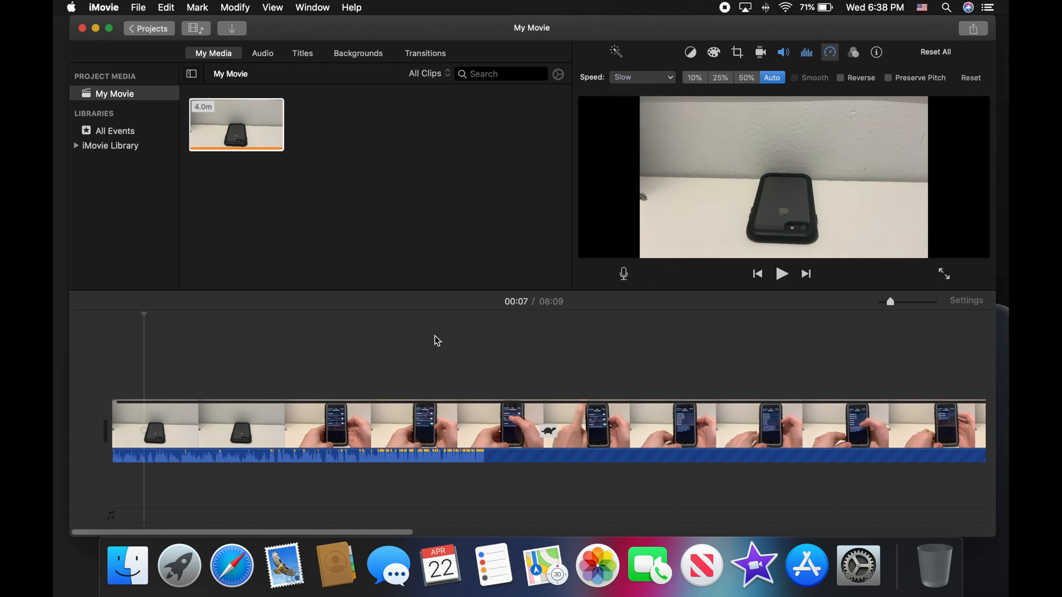
click(138, 379)
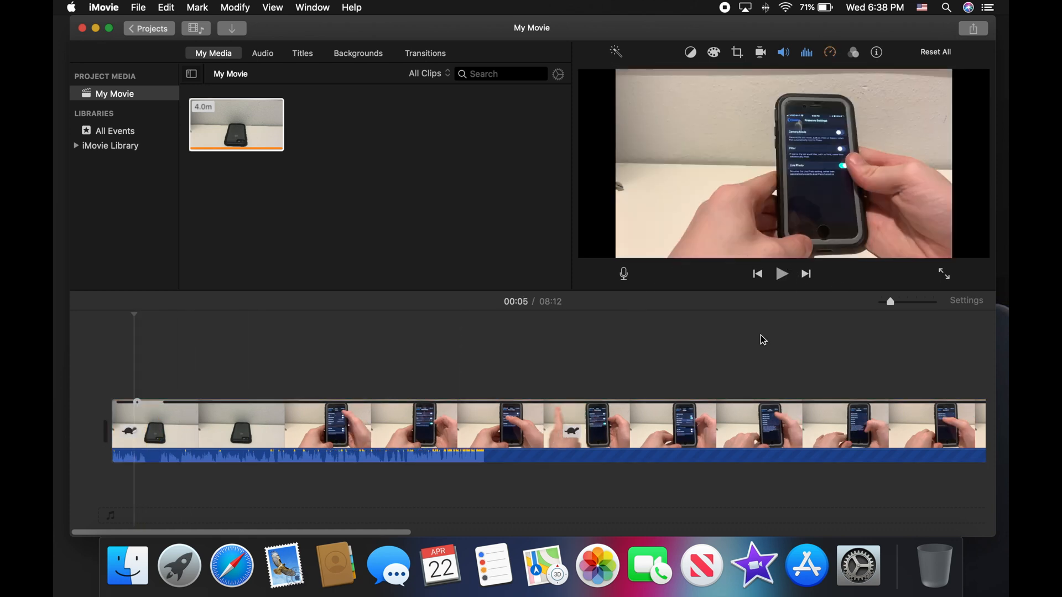
key(space)
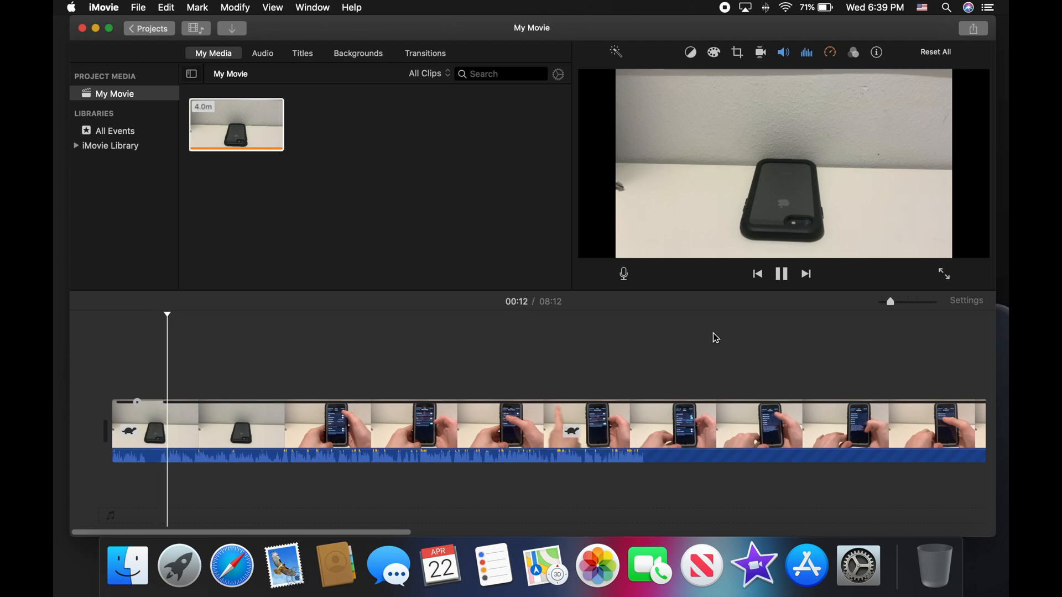
click(830, 52)
click(657, 78)
click(650, 92)
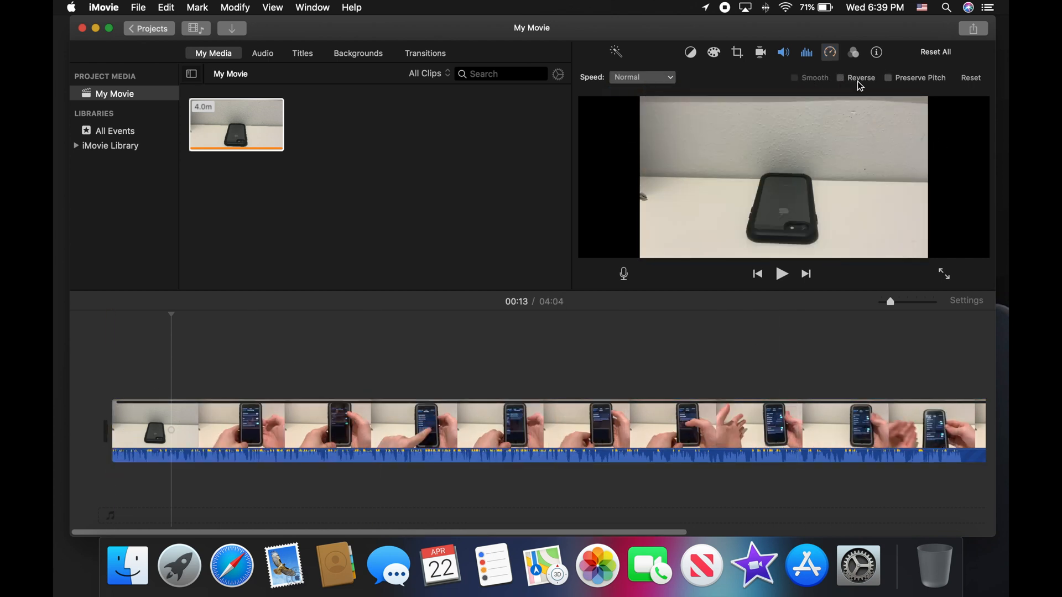
Step: Dismiss the clip filter choices leaving None, then view stabilization and crop settings
click(854, 51)
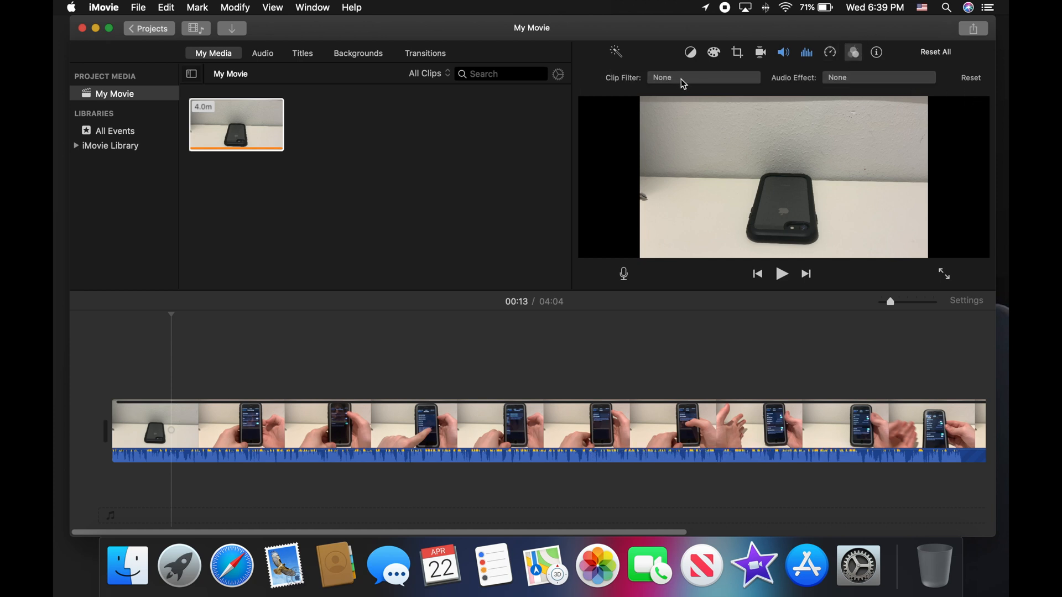
click(704, 77)
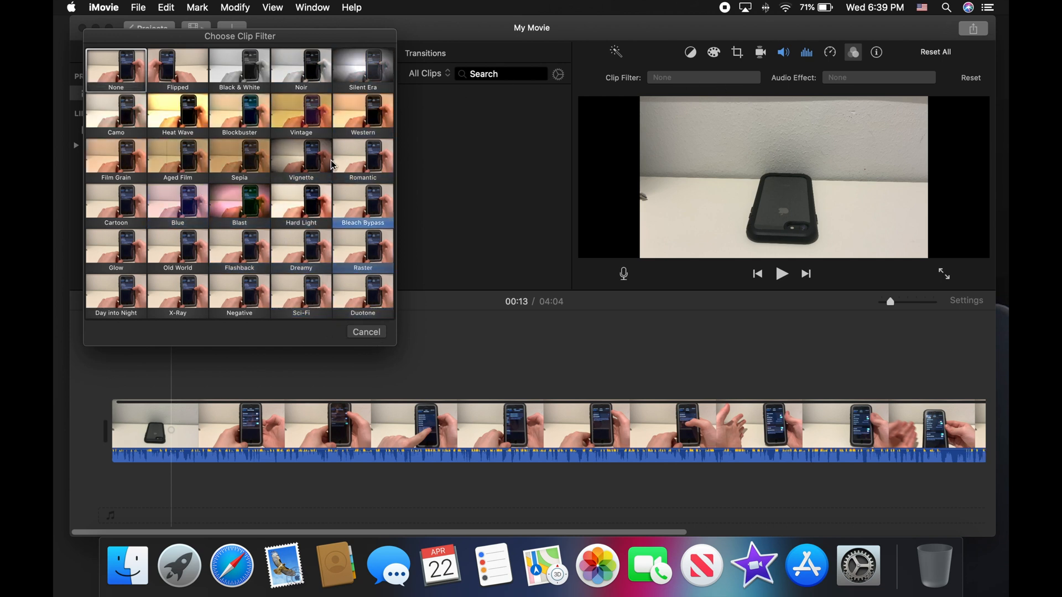
click(367, 332)
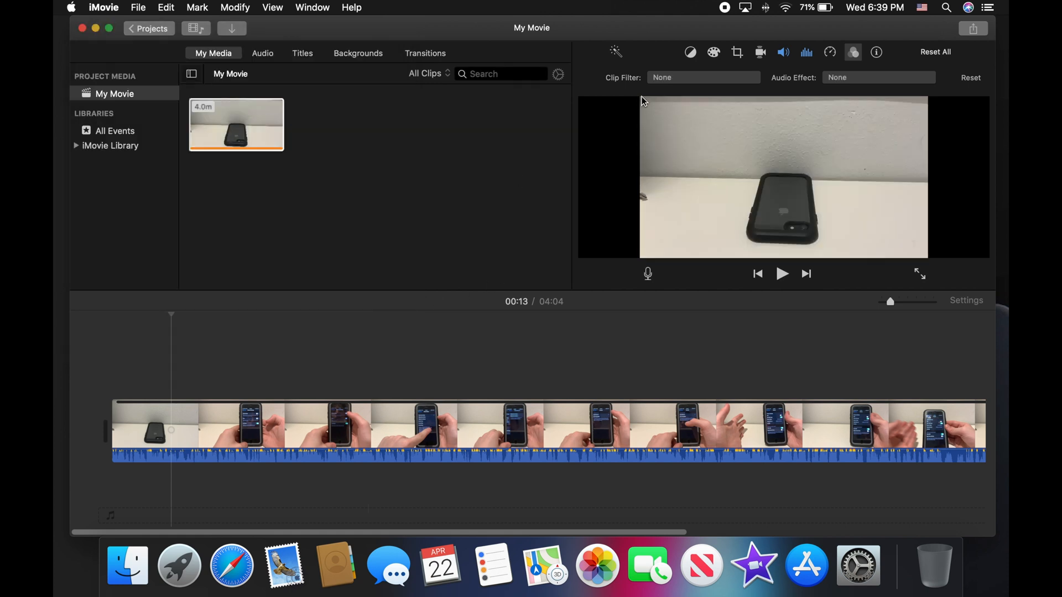
click(762, 54)
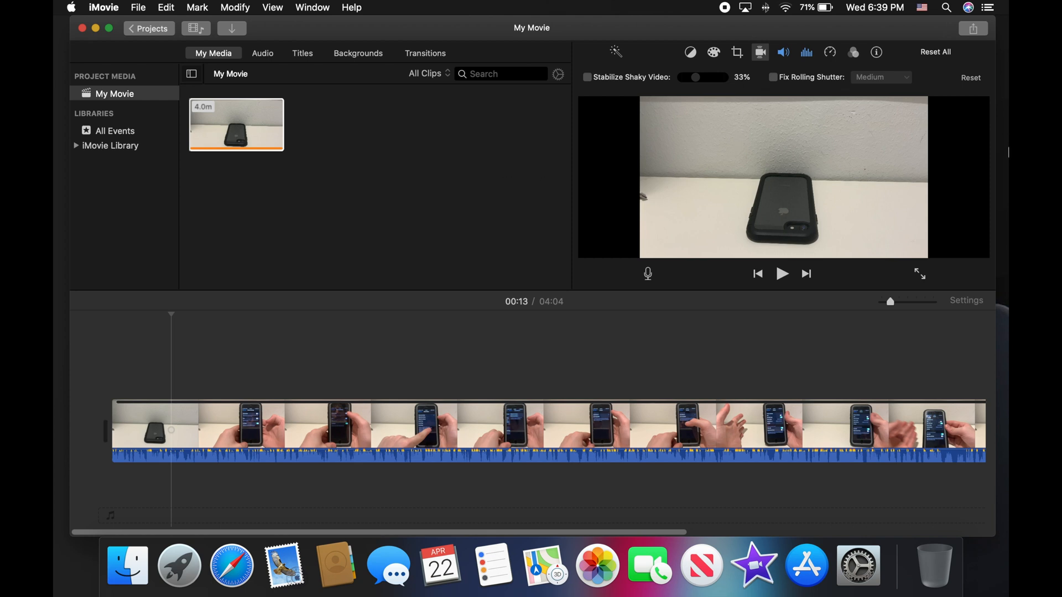
click(738, 53)
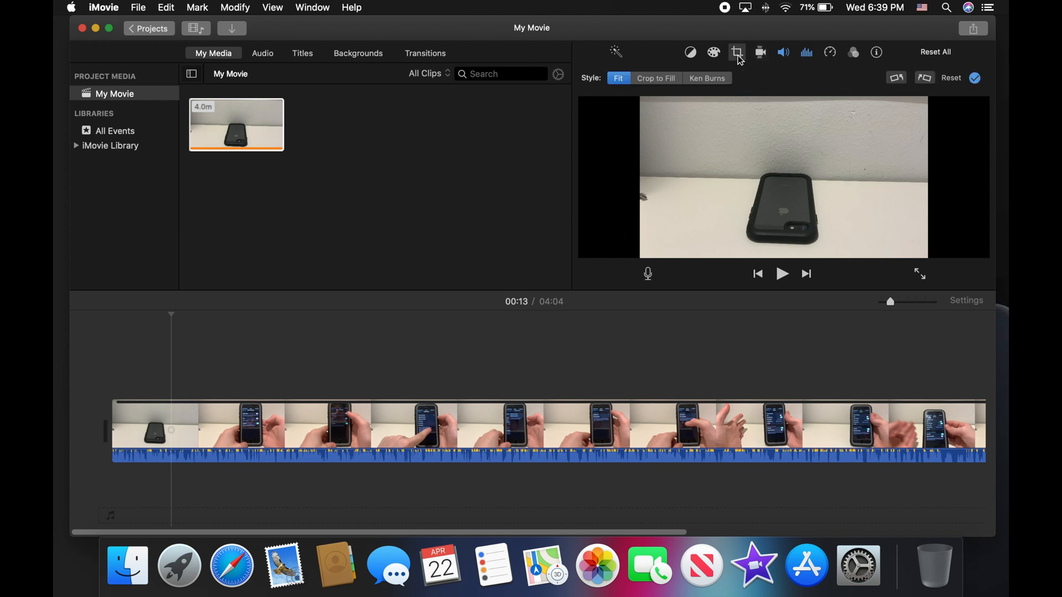
Step: Rotate the clip clockwise and back, then adjust and reset the white point colour correction
click(929, 80)
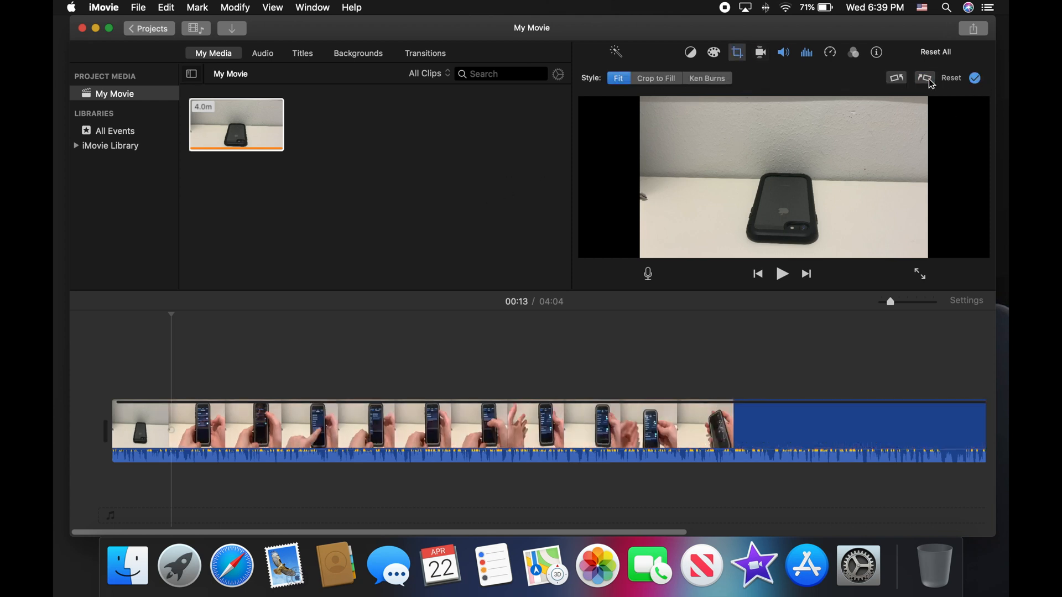
click(895, 79)
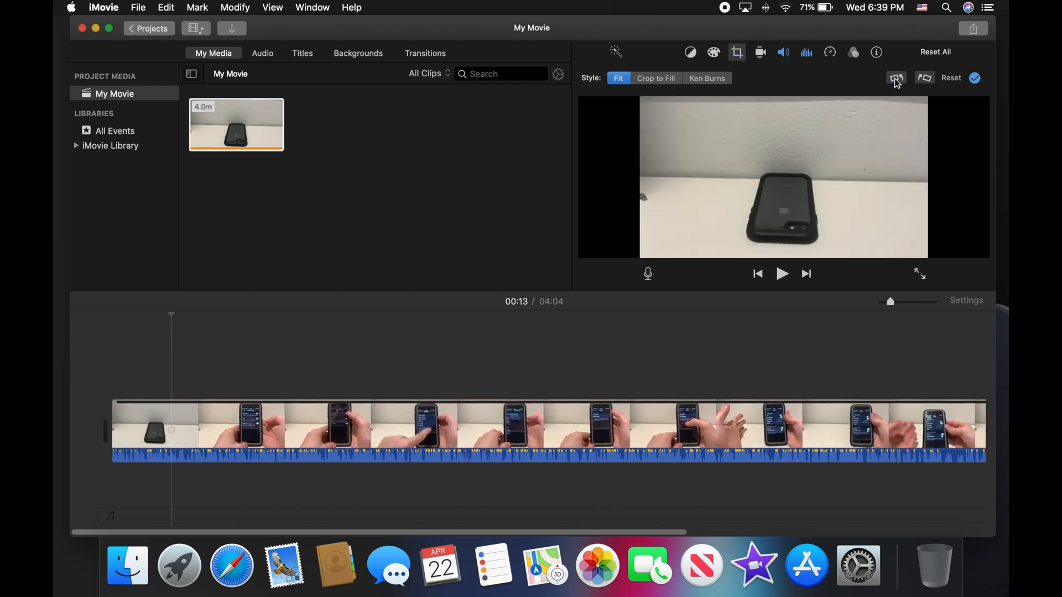
click(714, 53)
mouse_move(788, 79)
mouse_down()
mouse_move(676, 87)
mouse_move(808, 101)
mouse_move(812, 91)
mouse_move(791, 82)
mouse_up()
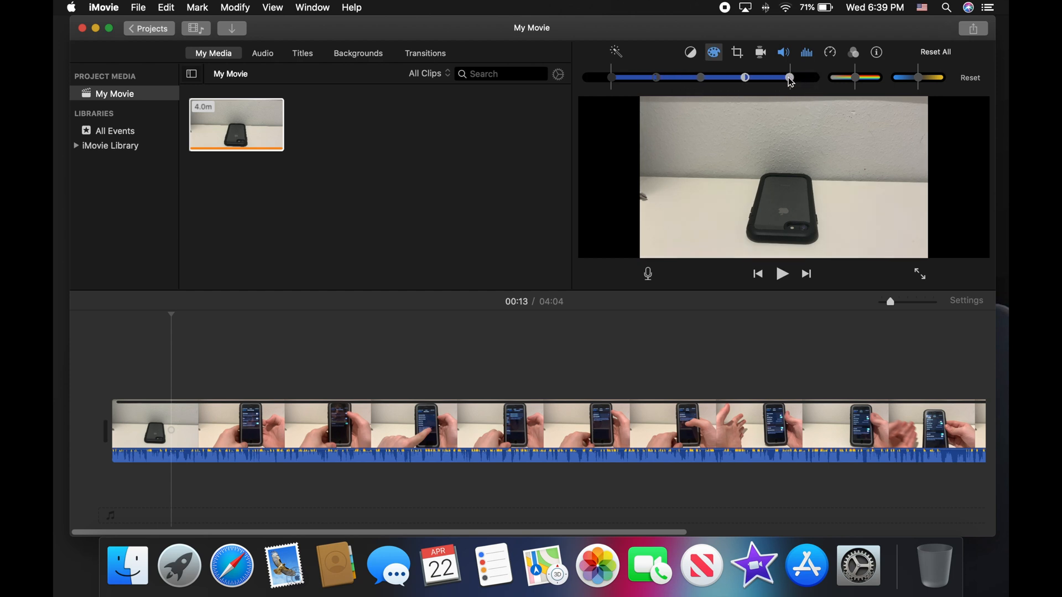
click(976, 83)
Step: Look through colour balance and clip info, ending on the clip's 400% volume settings
click(692, 53)
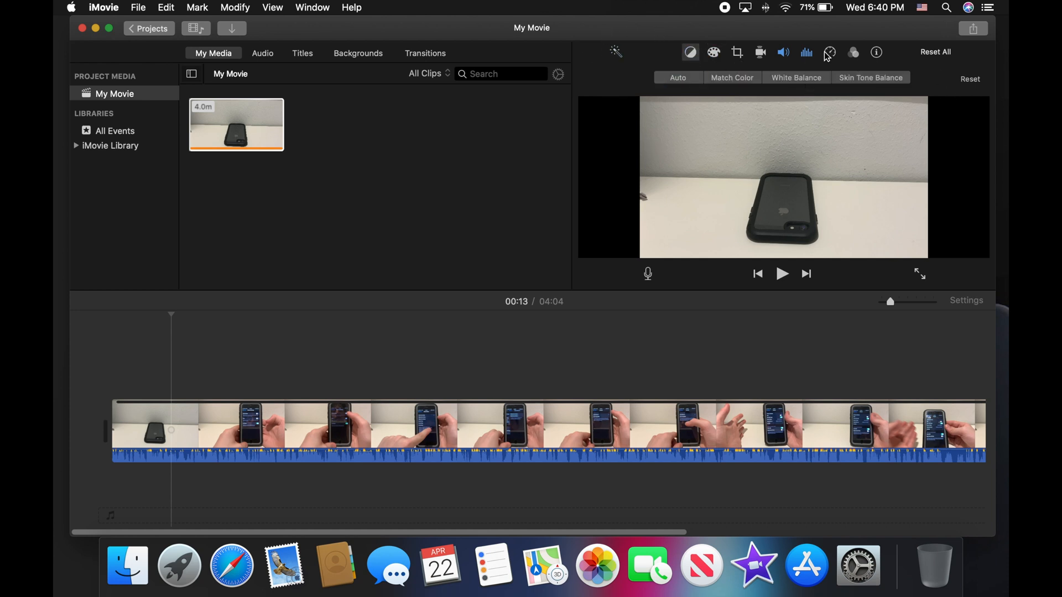
click(877, 53)
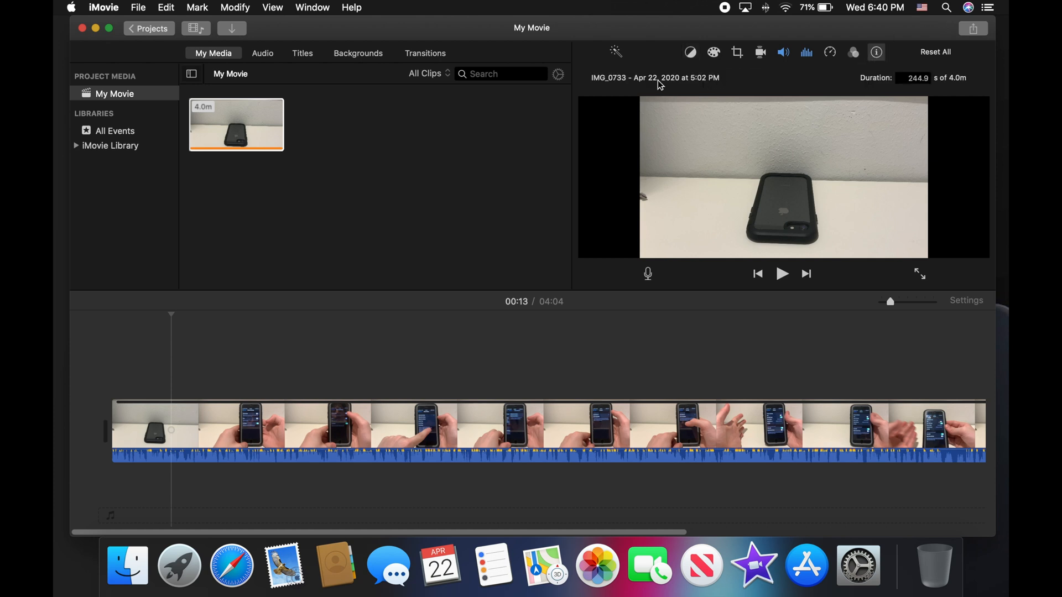
click(788, 54)
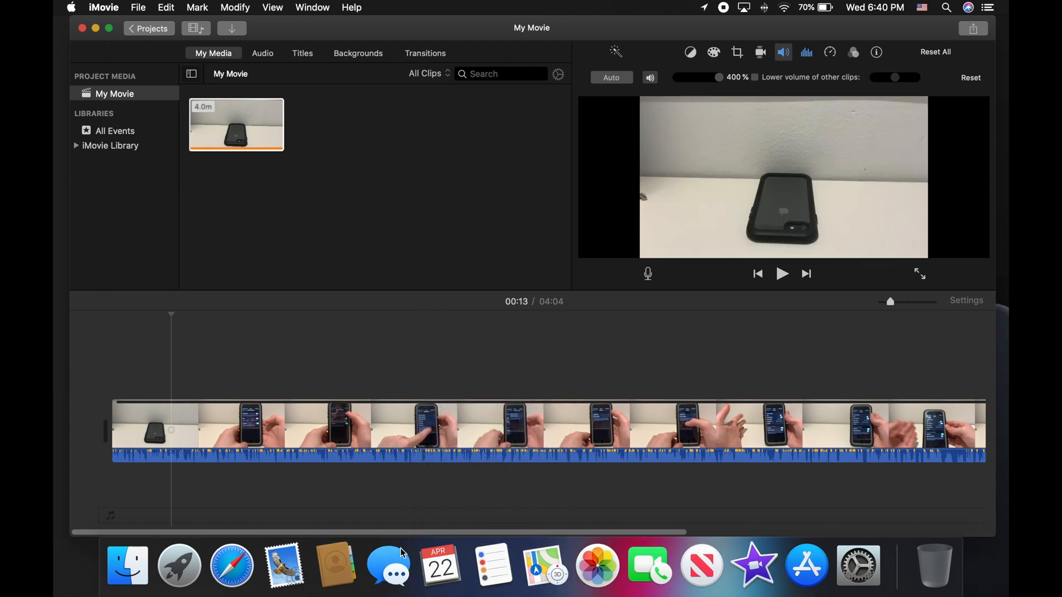
right_click(363, 445)
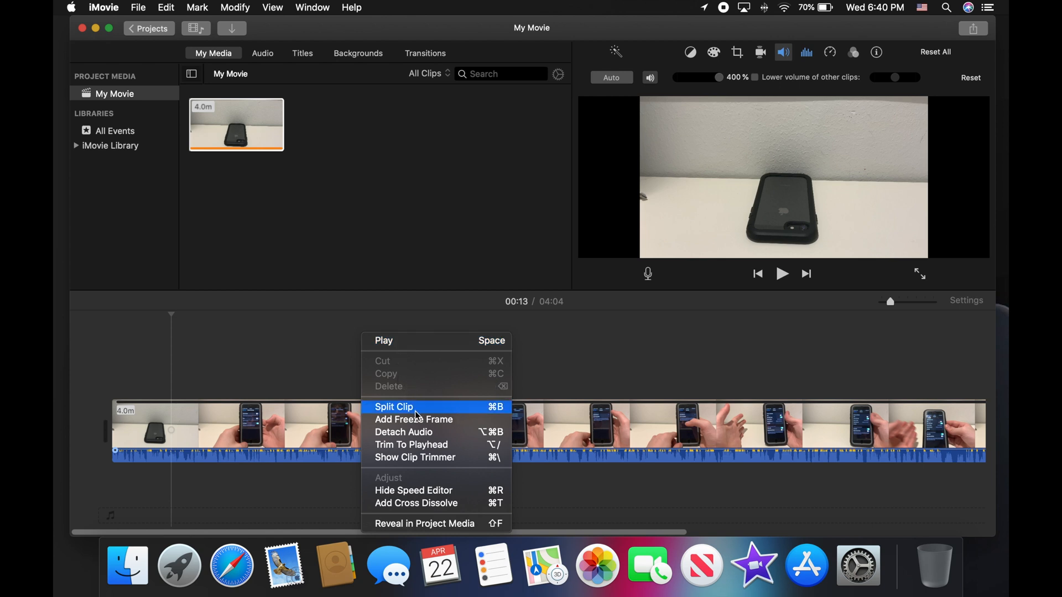
click(625, 423)
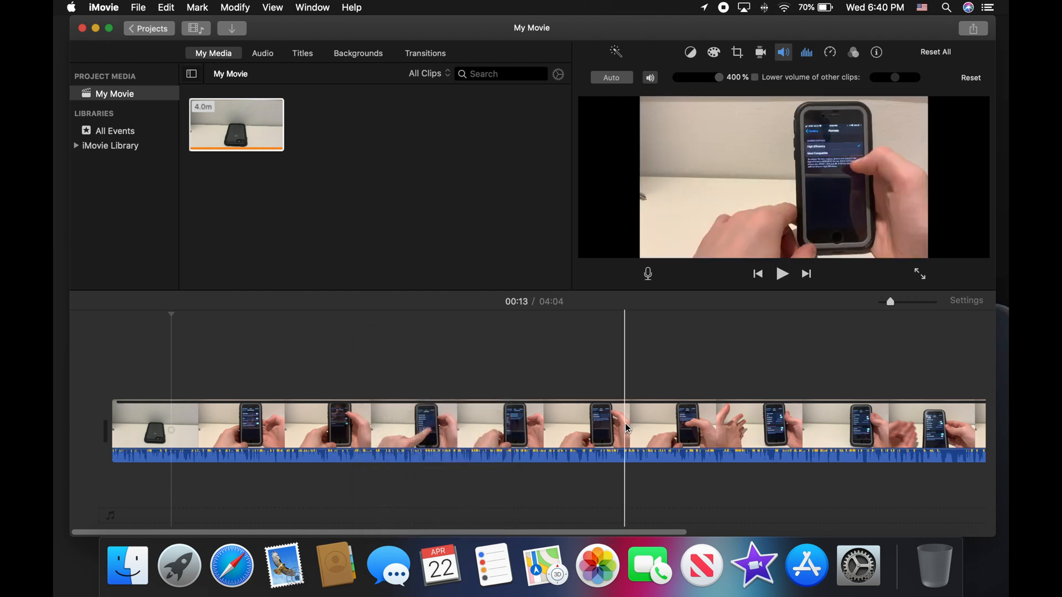
right_click(628, 429)
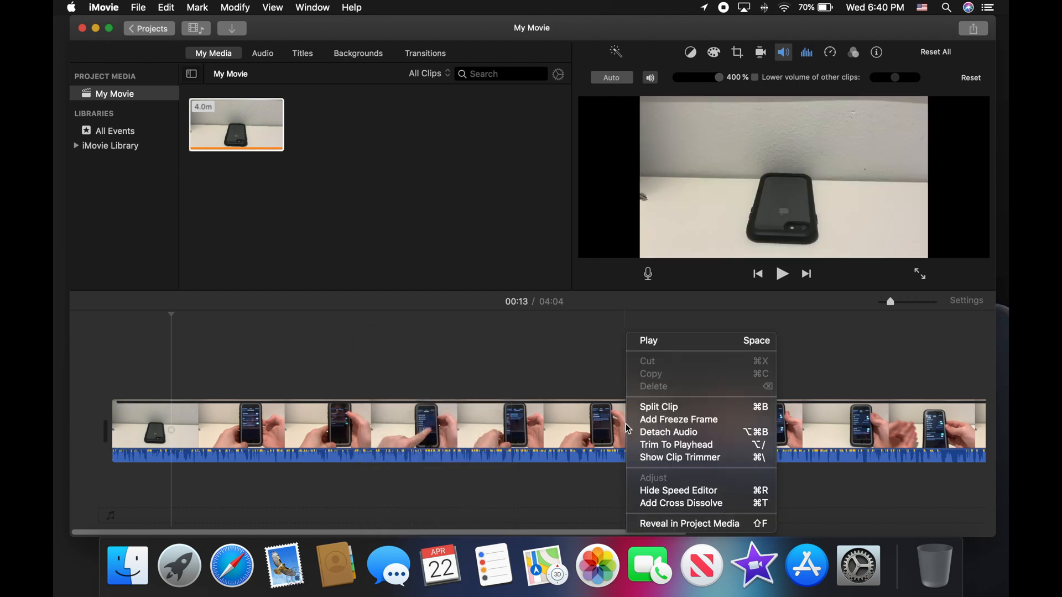
click(695, 406)
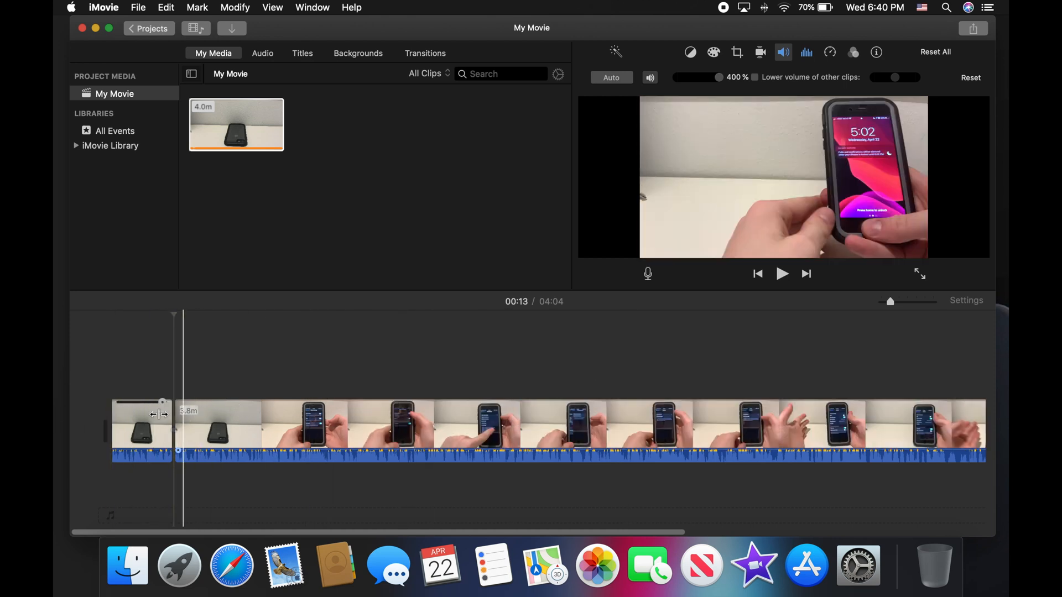
drag(164, 406, 186, 407)
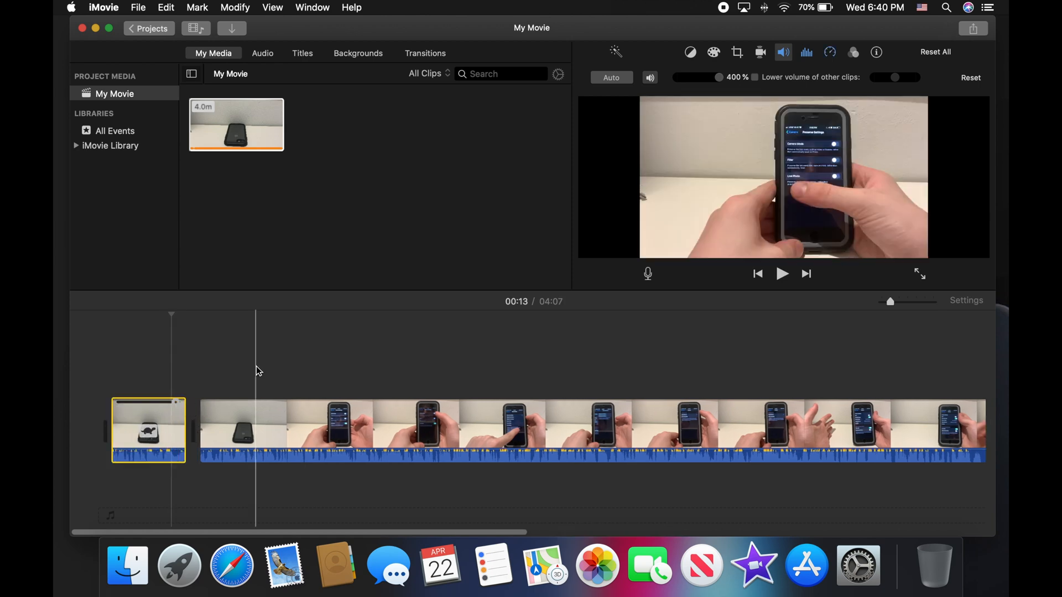
key(super+z)
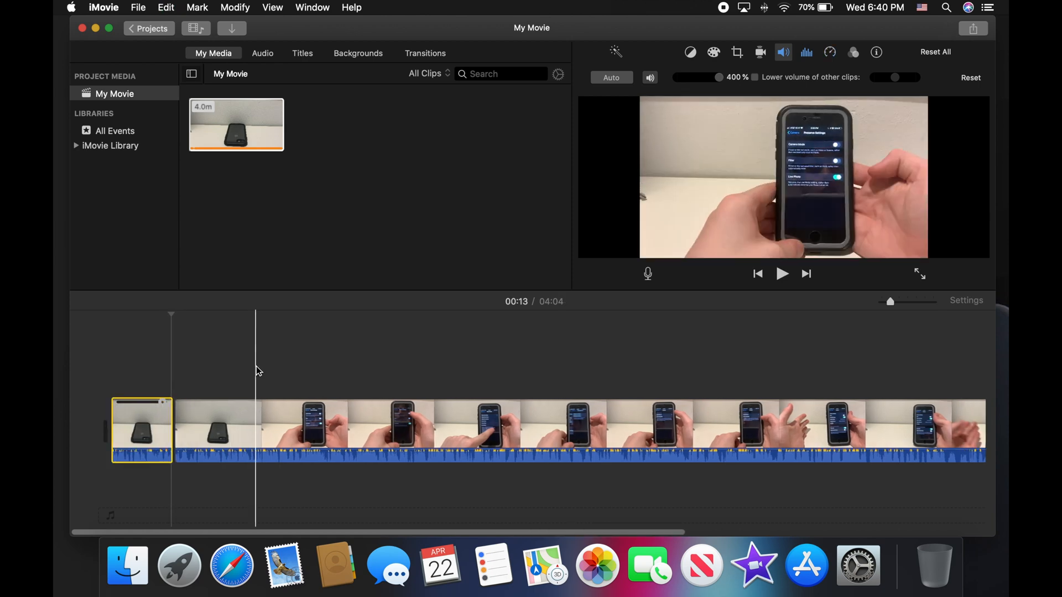
key(super+z)
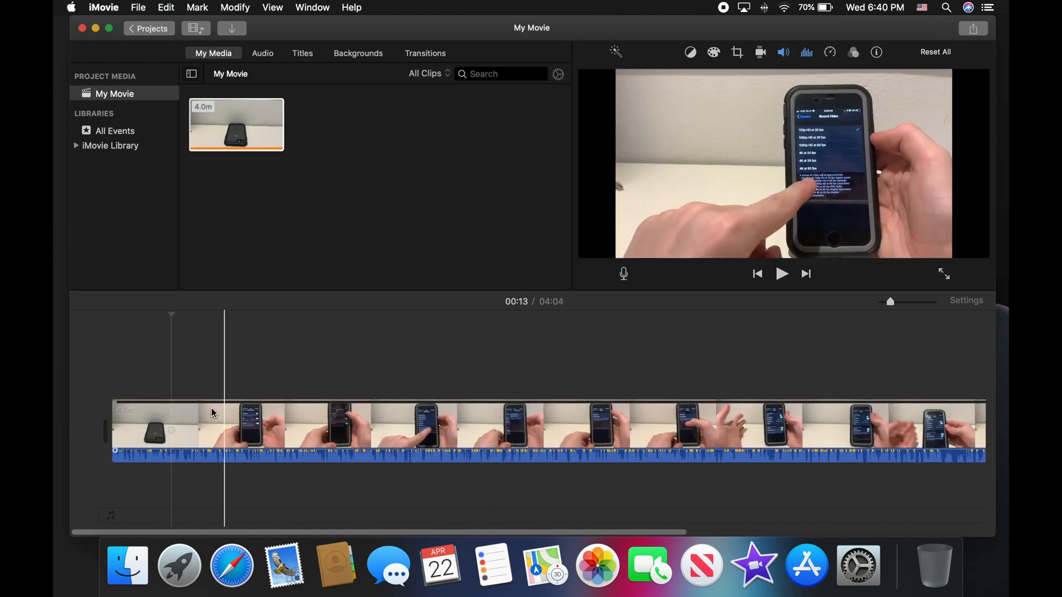
click(545, 424)
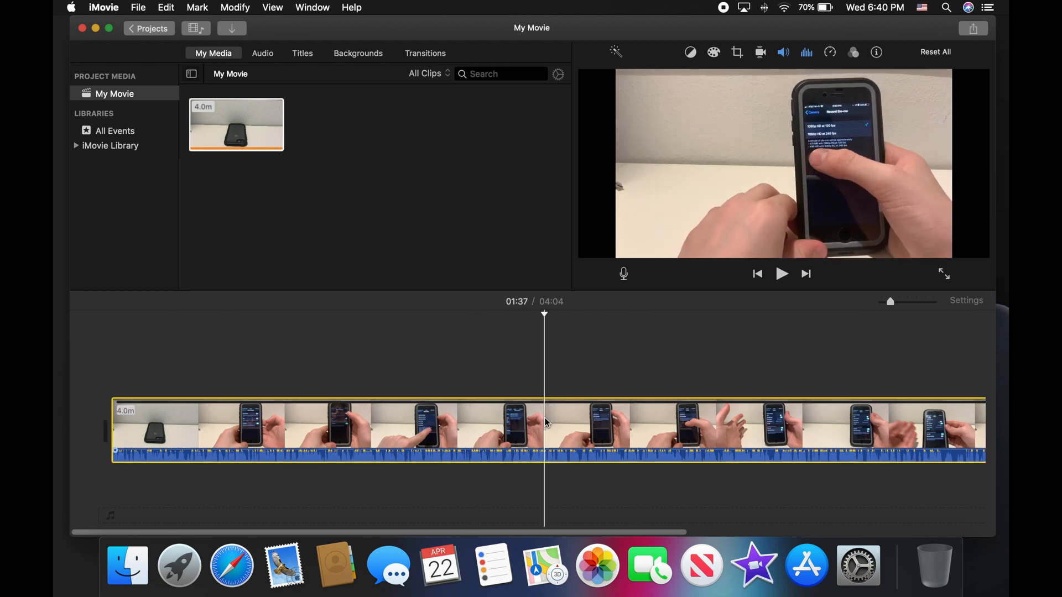
Step: Detach the clip's audio onto its own track, then test-trim its start and restore it
right_click(548, 424)
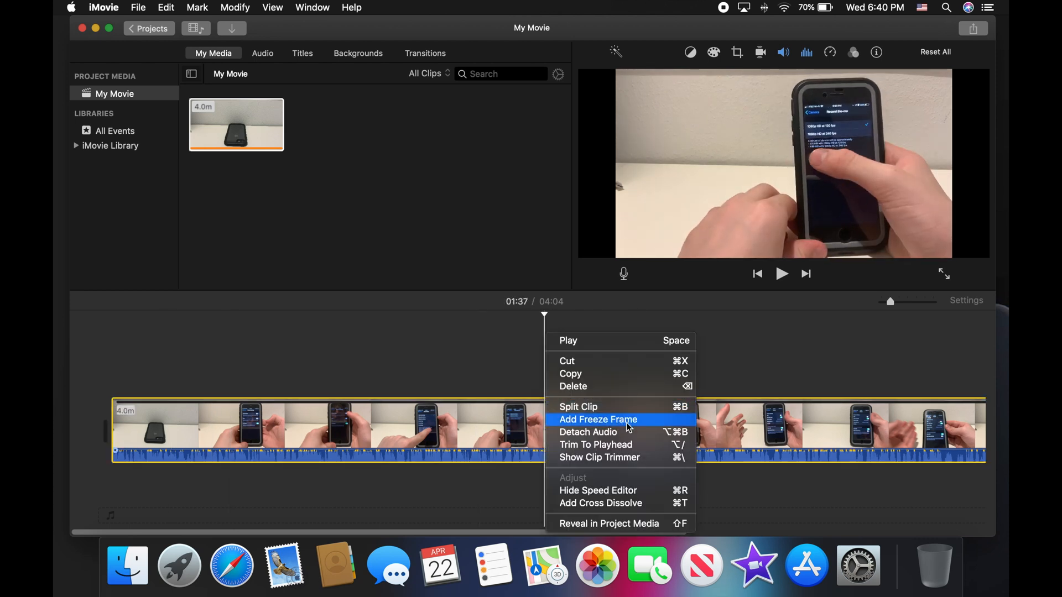
click(577, 431)
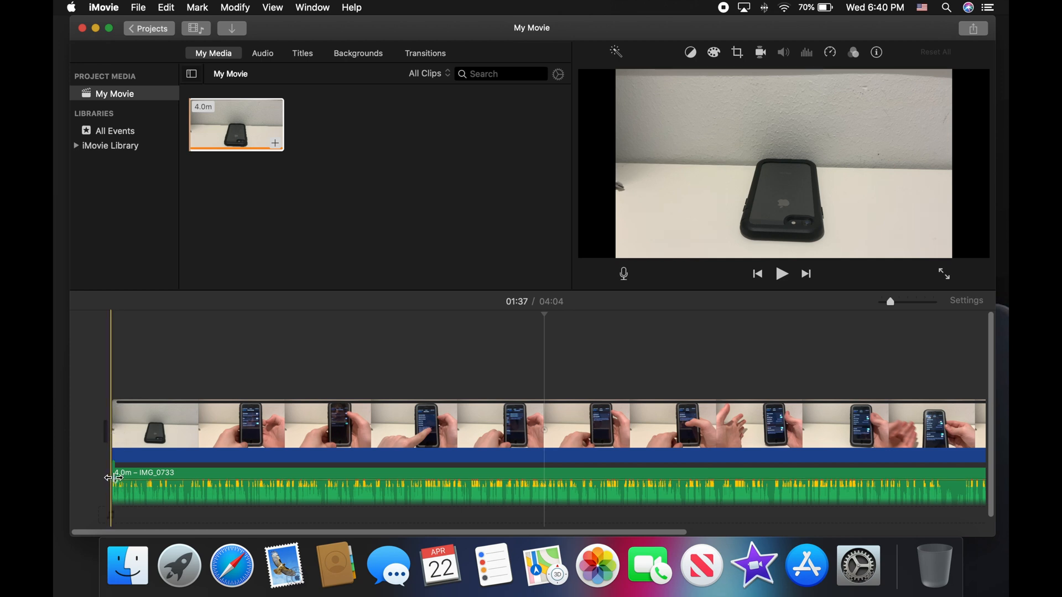
drag(111, 435, 59, 426)
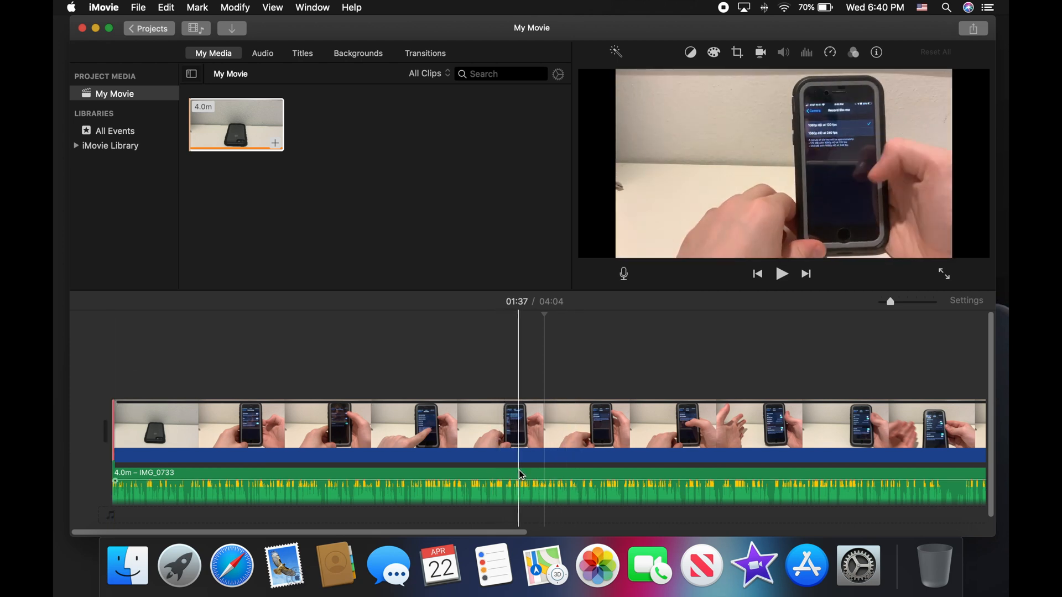
click(496, 452)
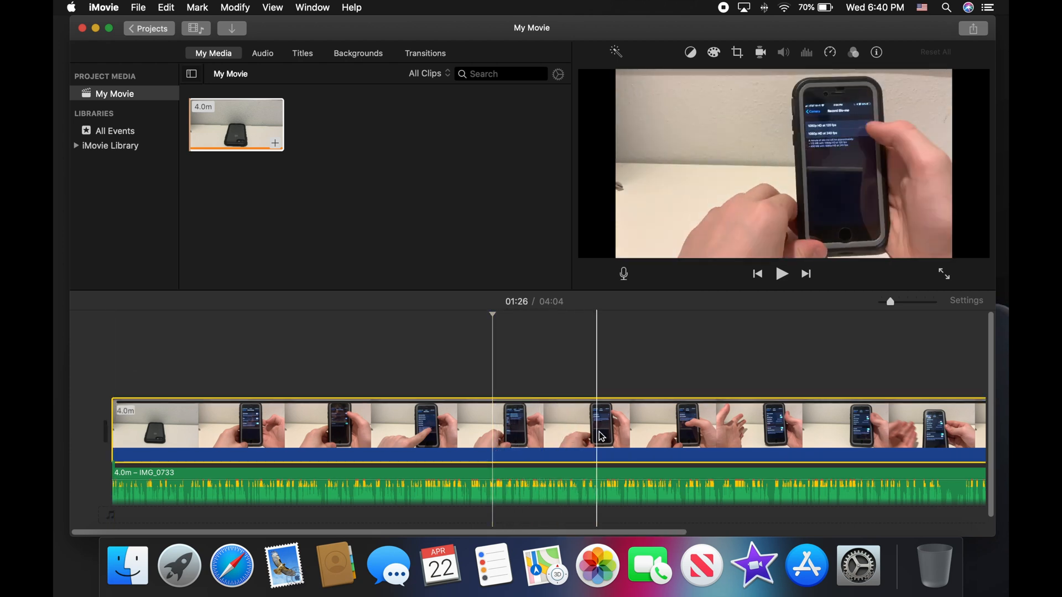
click(600, 434)
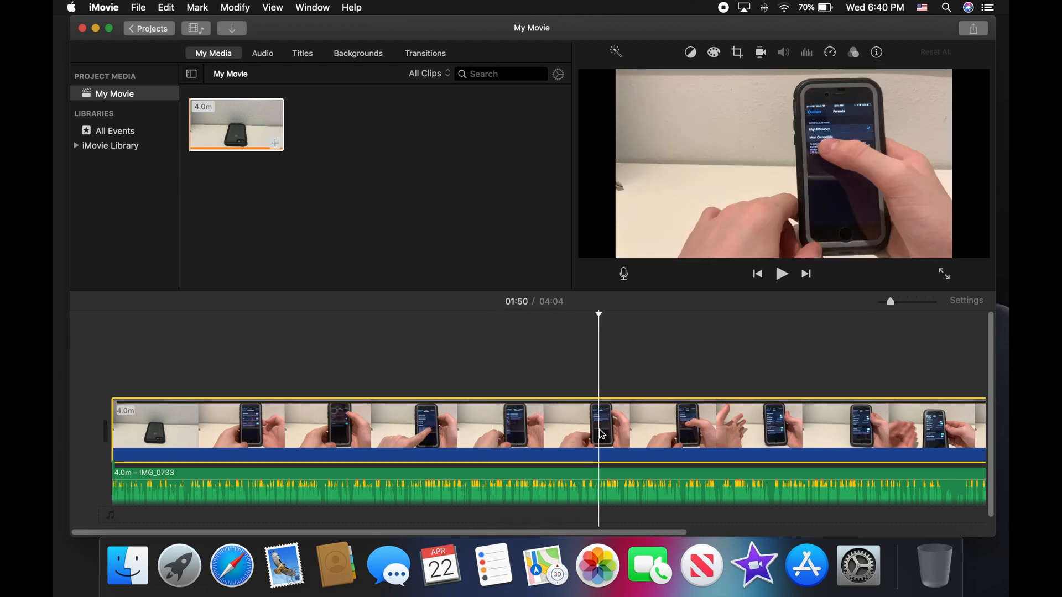
right_click(569, 474)
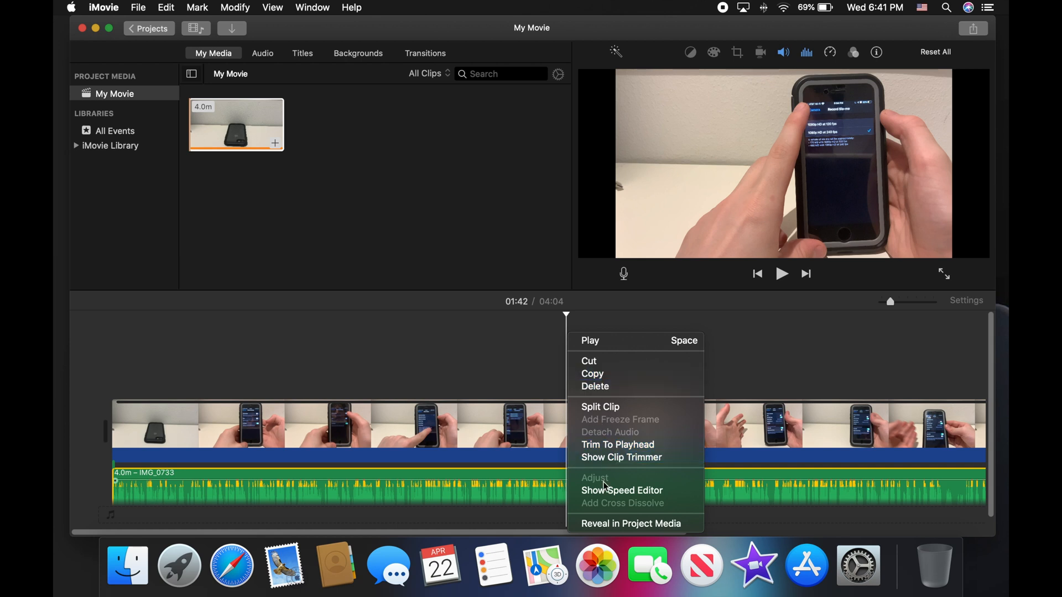
click(514, 351)
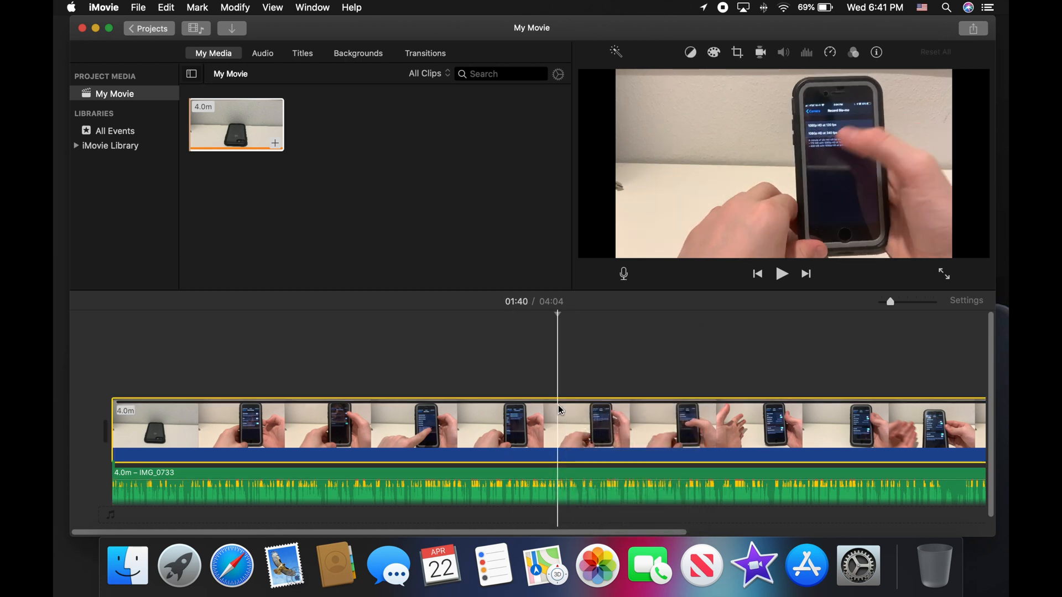
click(635, 366)
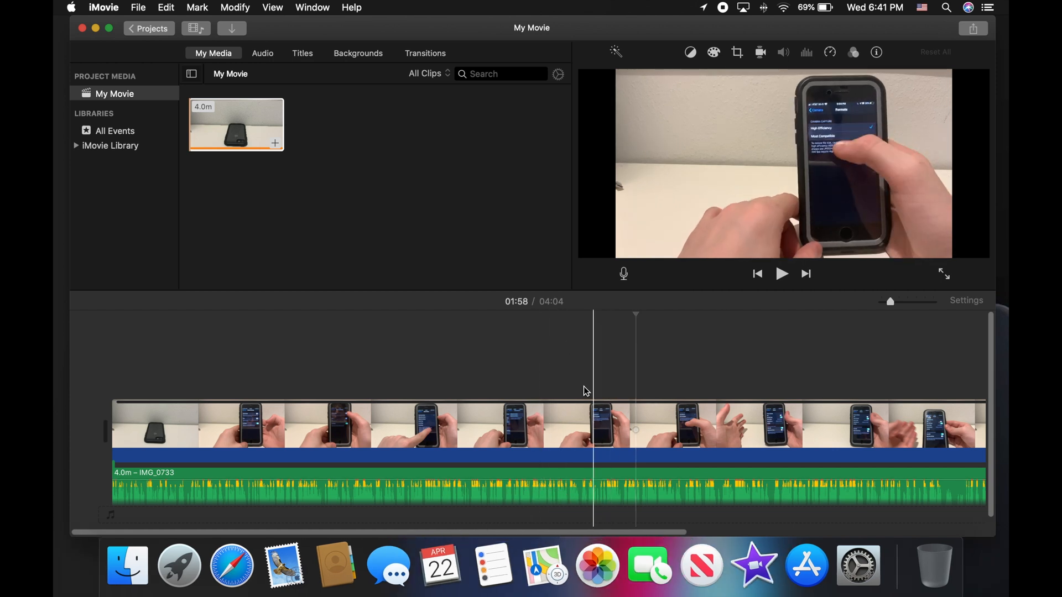
right_click(566, 406)
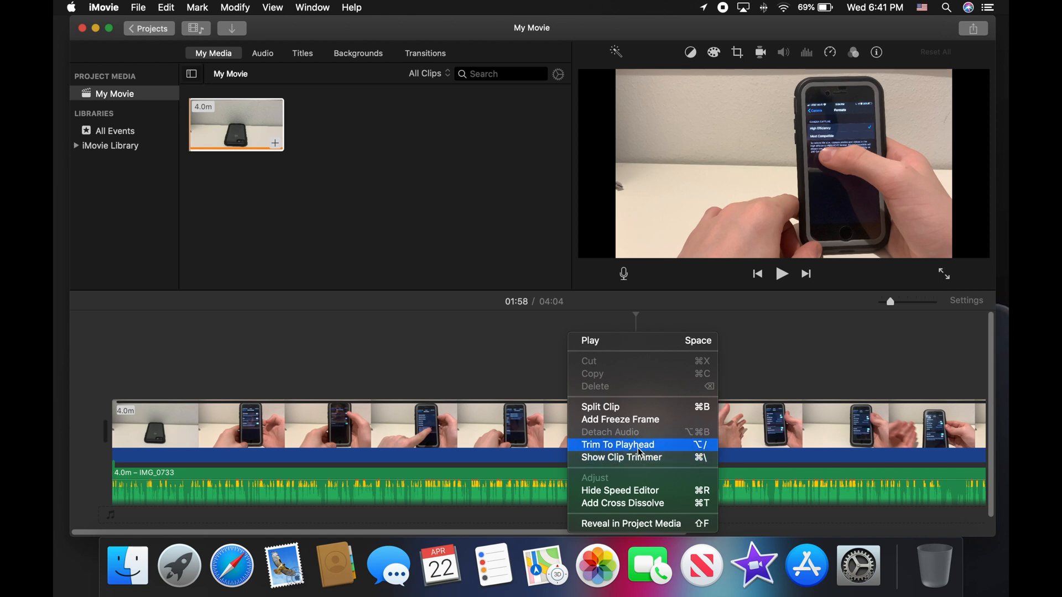
click(862, 372)
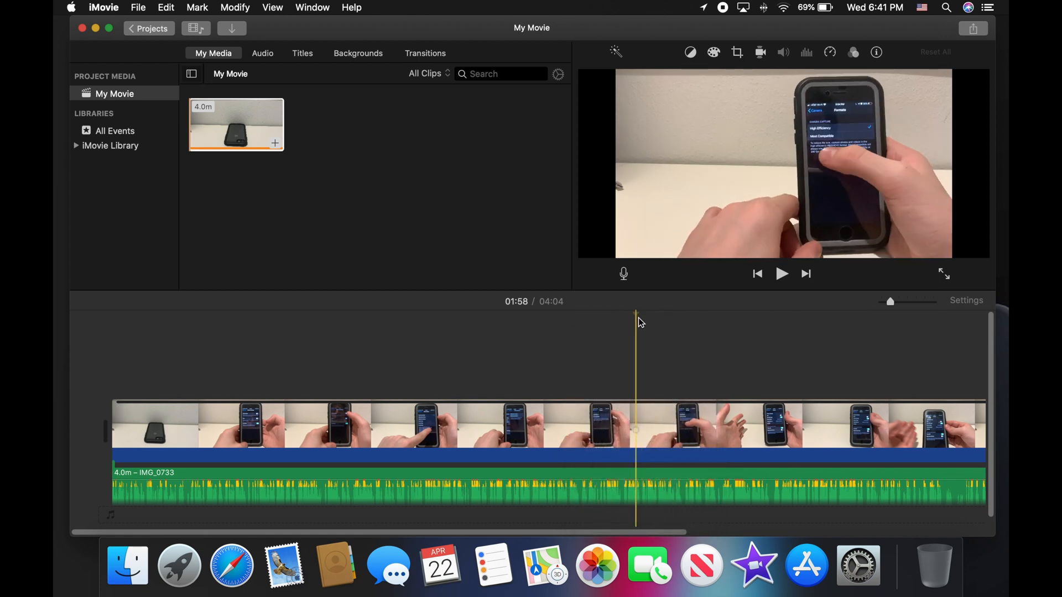
click(653, 323)
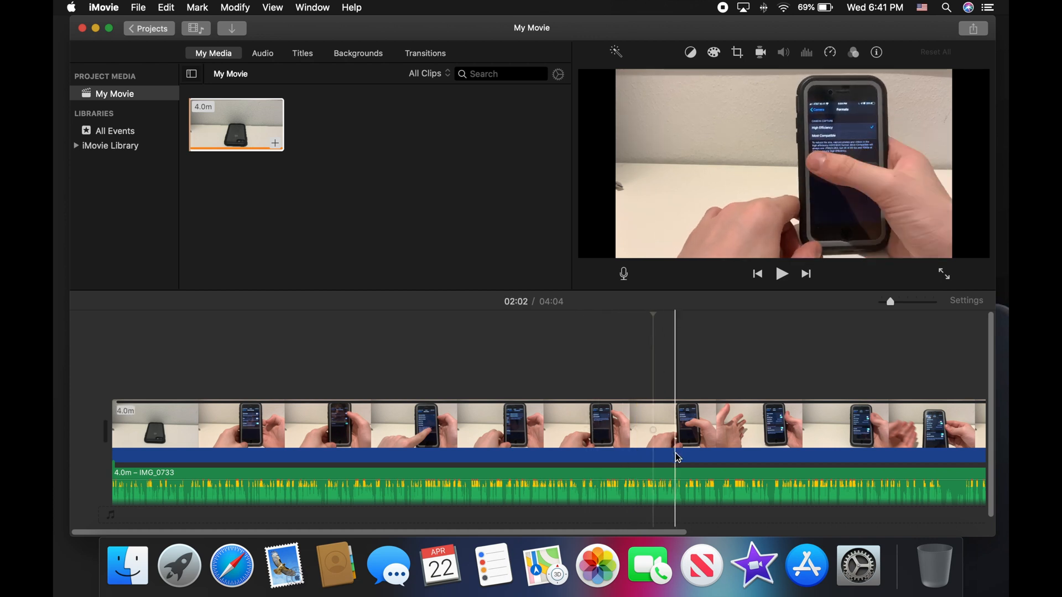
click(678, 432)
right_click(686, 427)
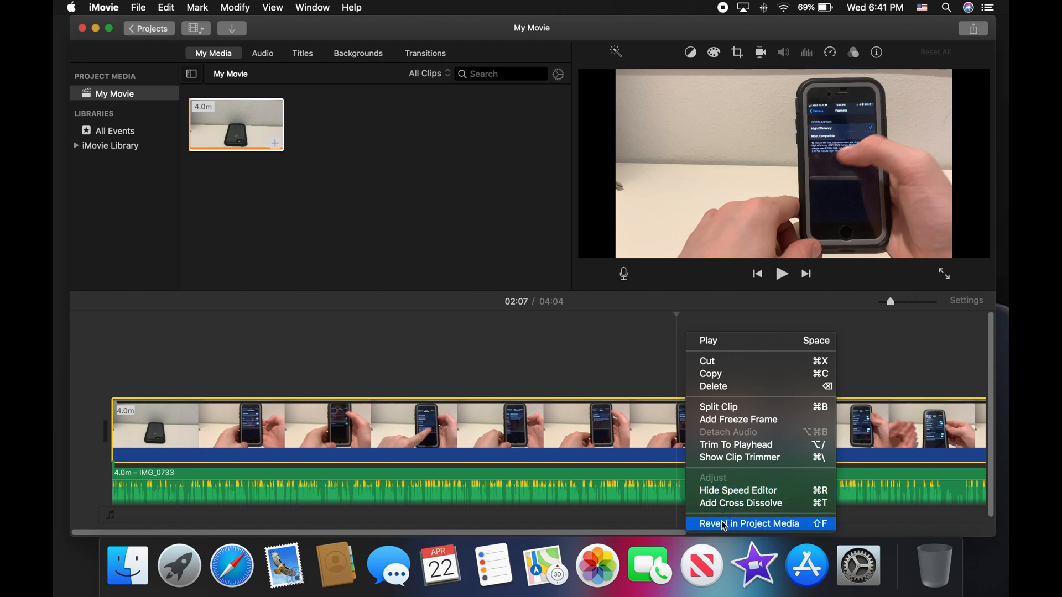
click(533, 369)
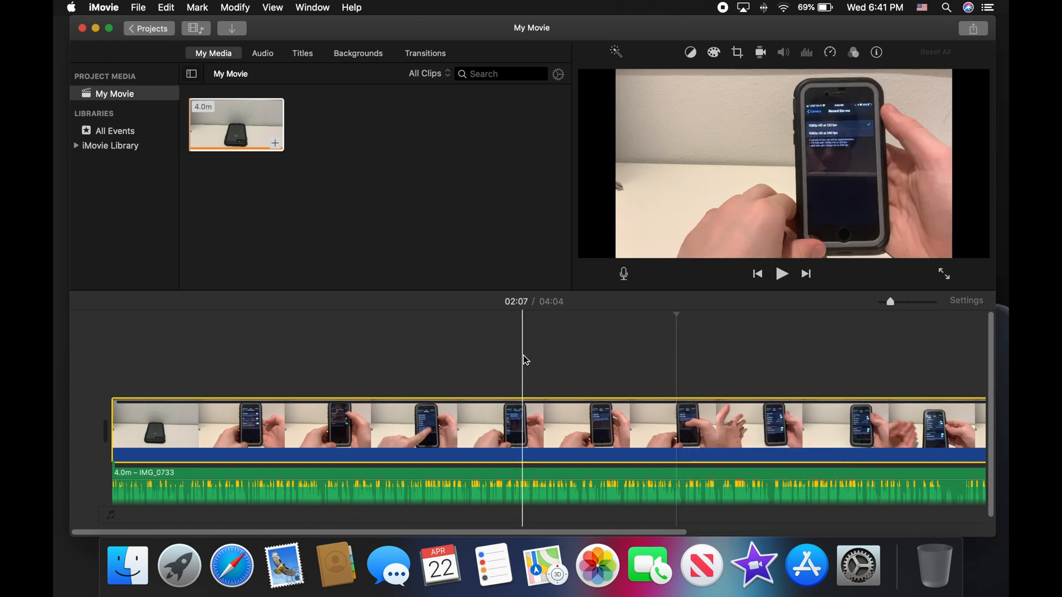
Step: Drag the Reveal title from the Titles browser over the clip's end at 03:40
click(261, 57)
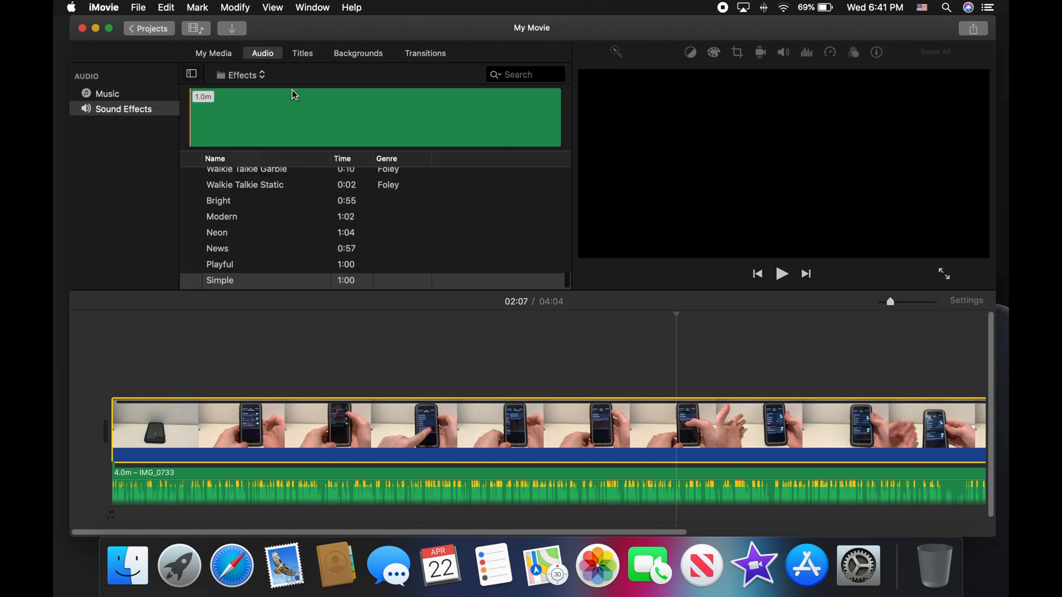
click(309, 52)
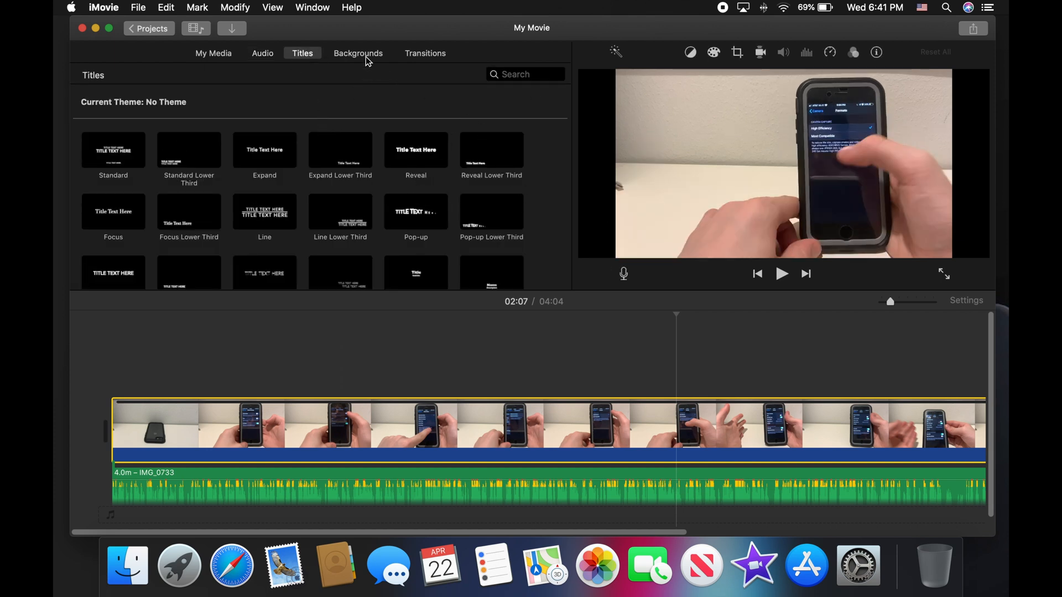
scroll(532, 388, right, 1)
scroll(534, 393, right, 10)
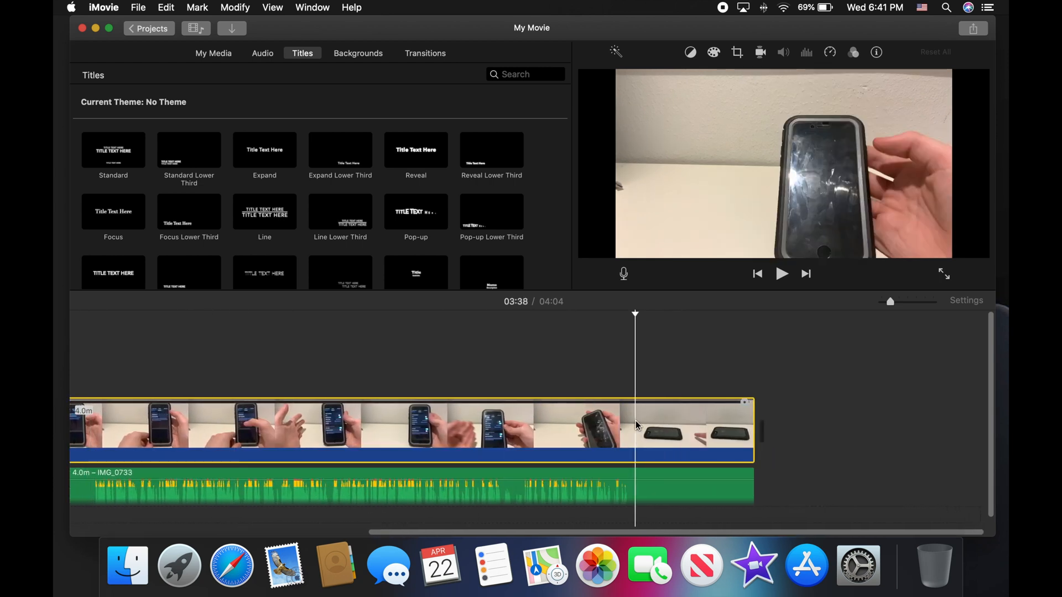
click(419, 160)
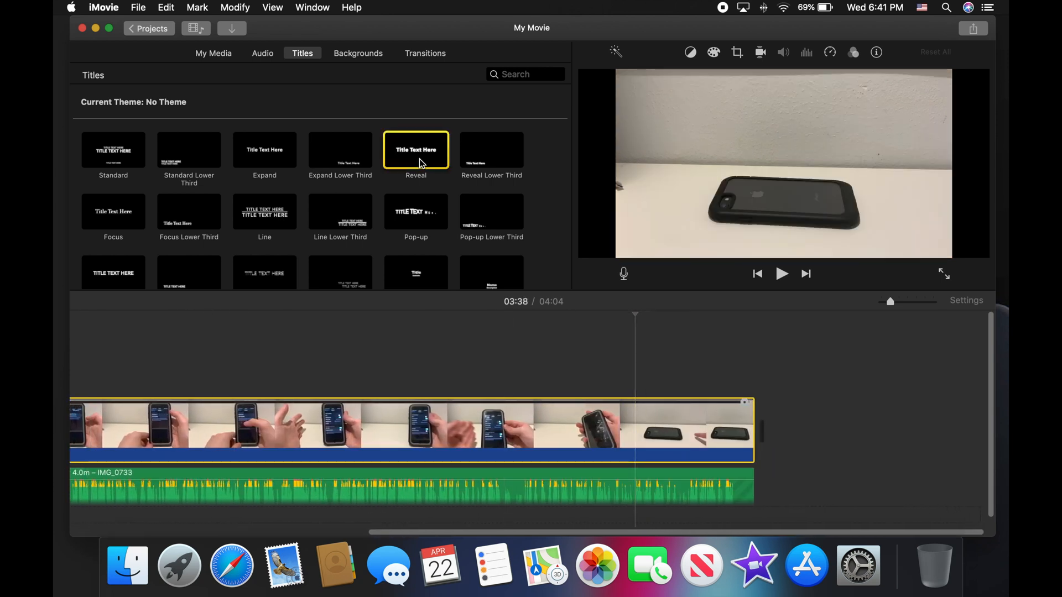
drag(419, 158, 645, 386)
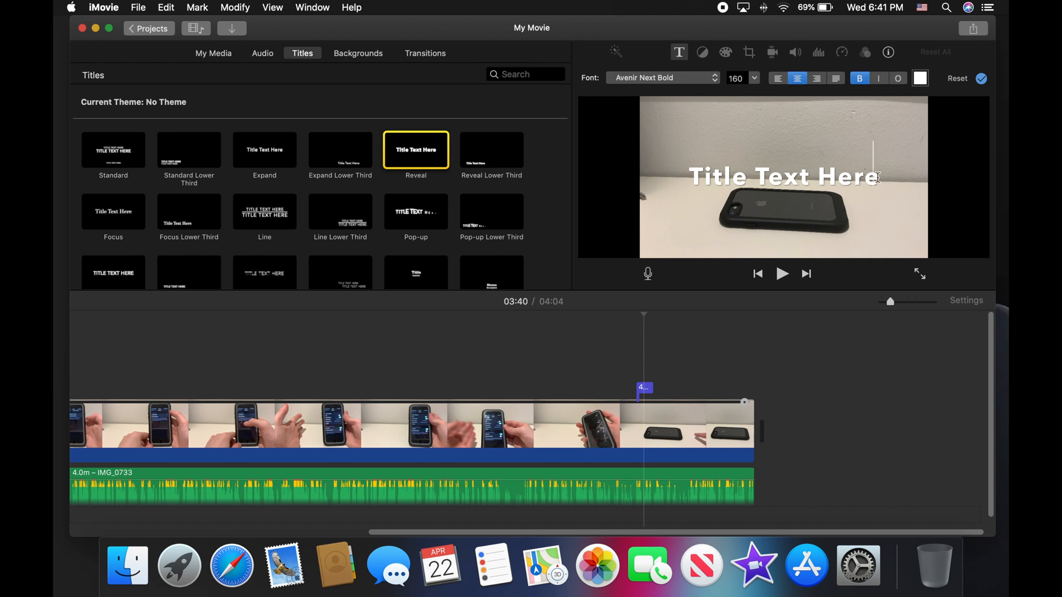
Step: Retype the title as 'Please susbscribe' / 'and hit the bell!' and stretch it to 8.2 seconds
double_click(645, 388)
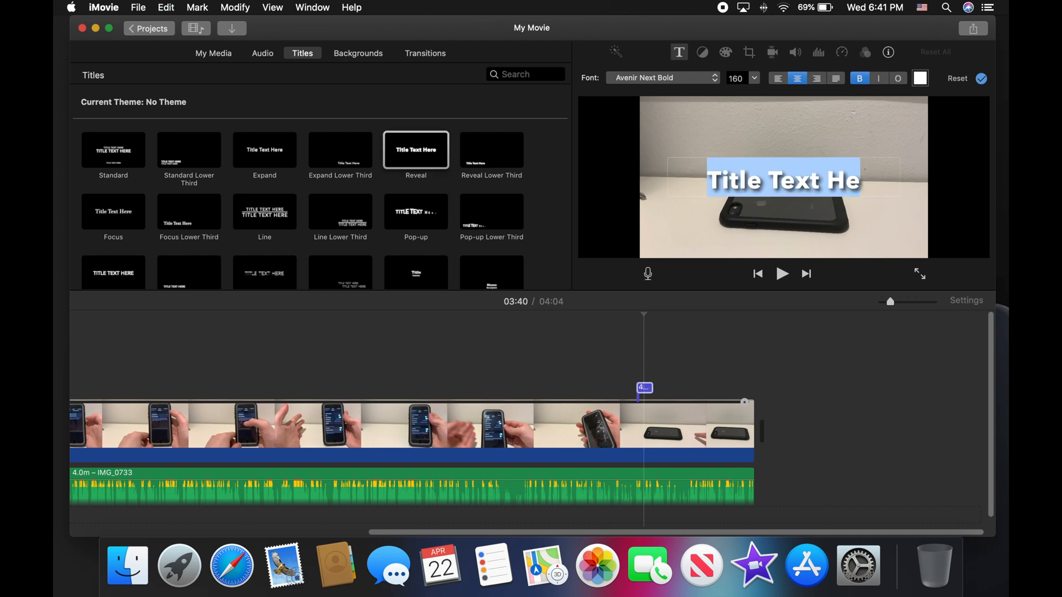
click(881, 182)
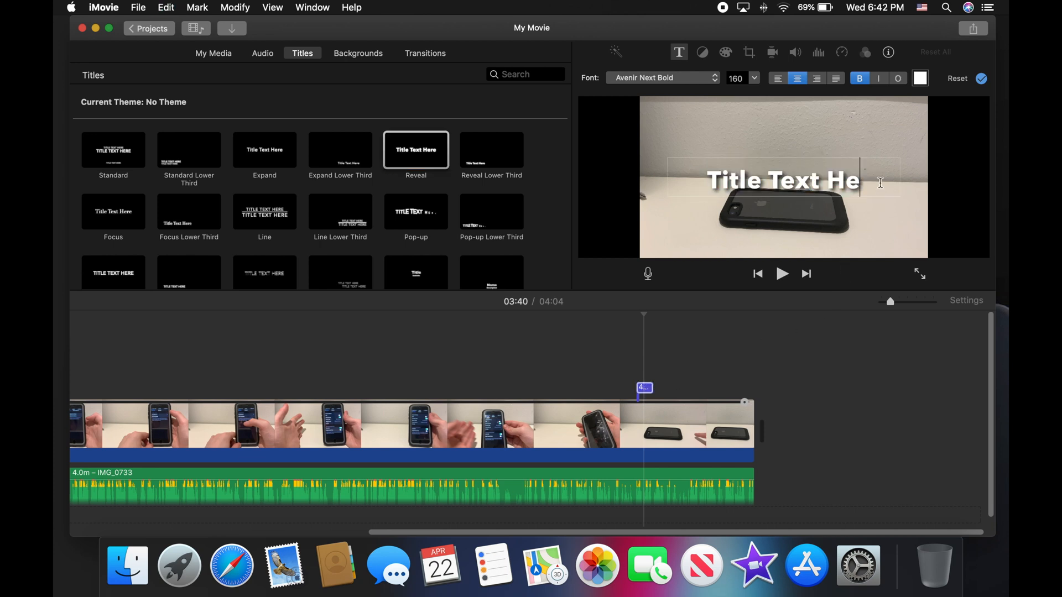
key(BackSpace)
key(BackSpace)
key(BackSpace)
key(BackSpace)
key(BackSpace)
key(BackSpace)
key(BackSpace)
key(BackSpace)
key(BackSpace)
key(BackSpace)
key(BackSpace)
key(BackSpace)
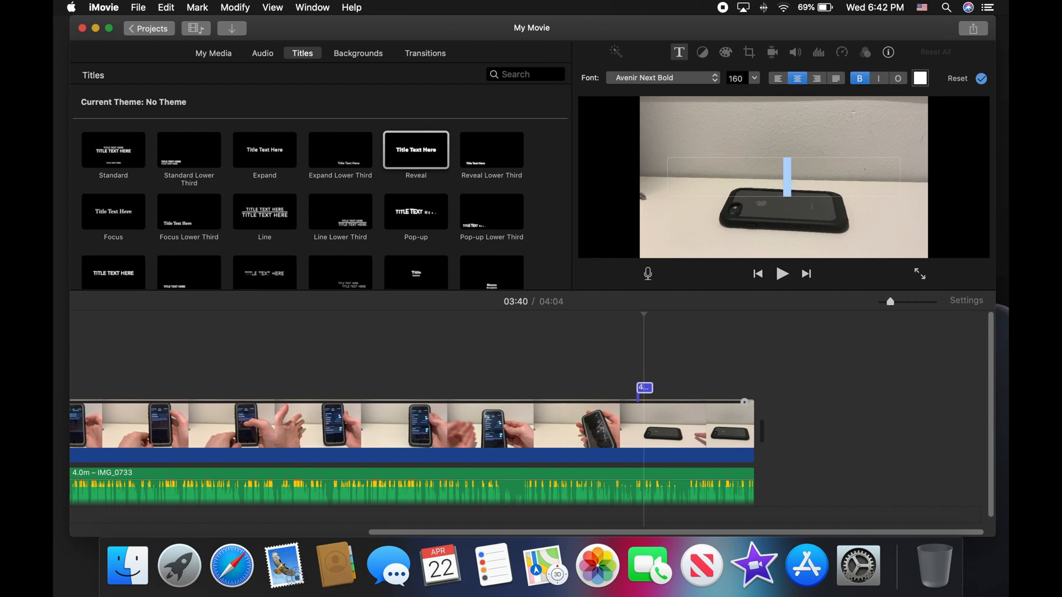
text(Please usbscribe)
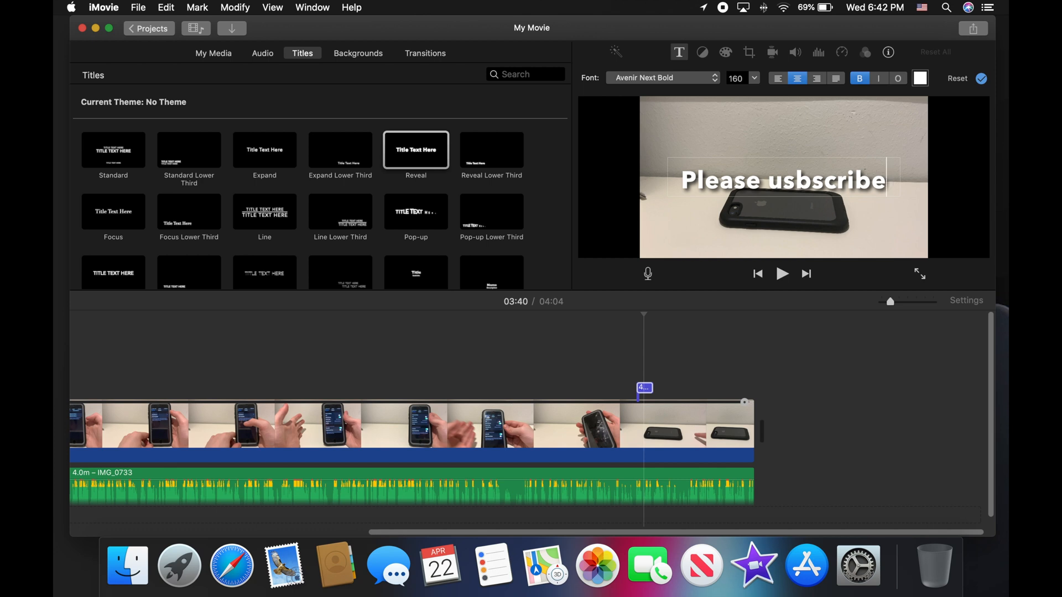
text(s)
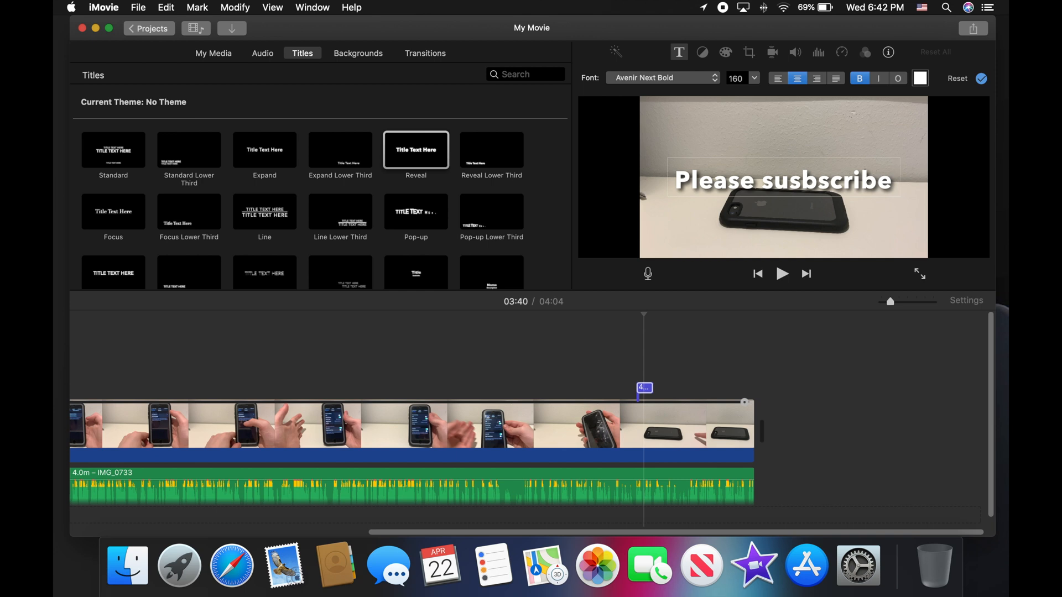
key(Return)
text(and hit)
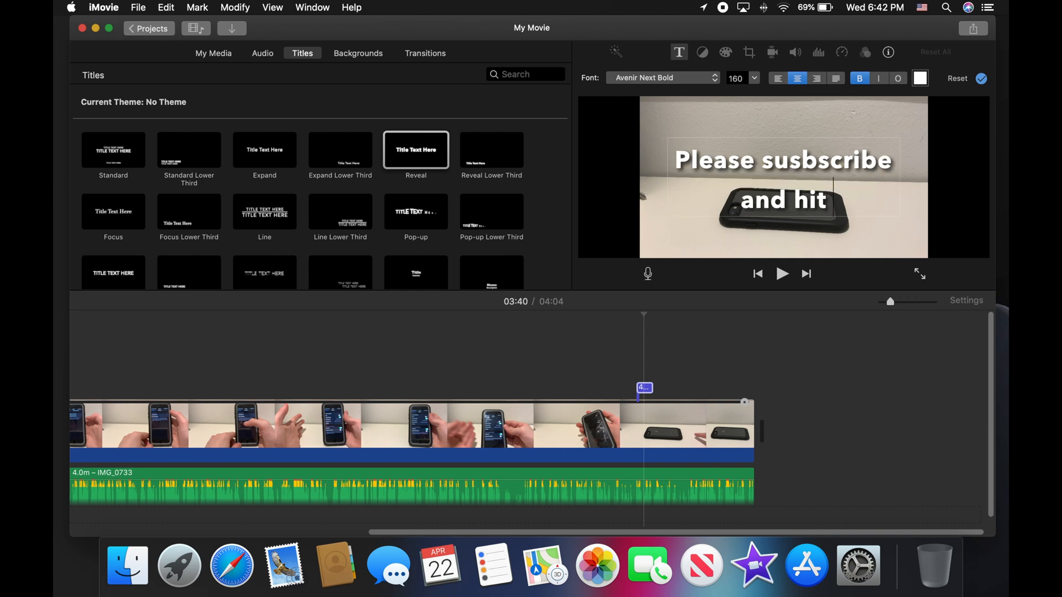
text( the bell!)
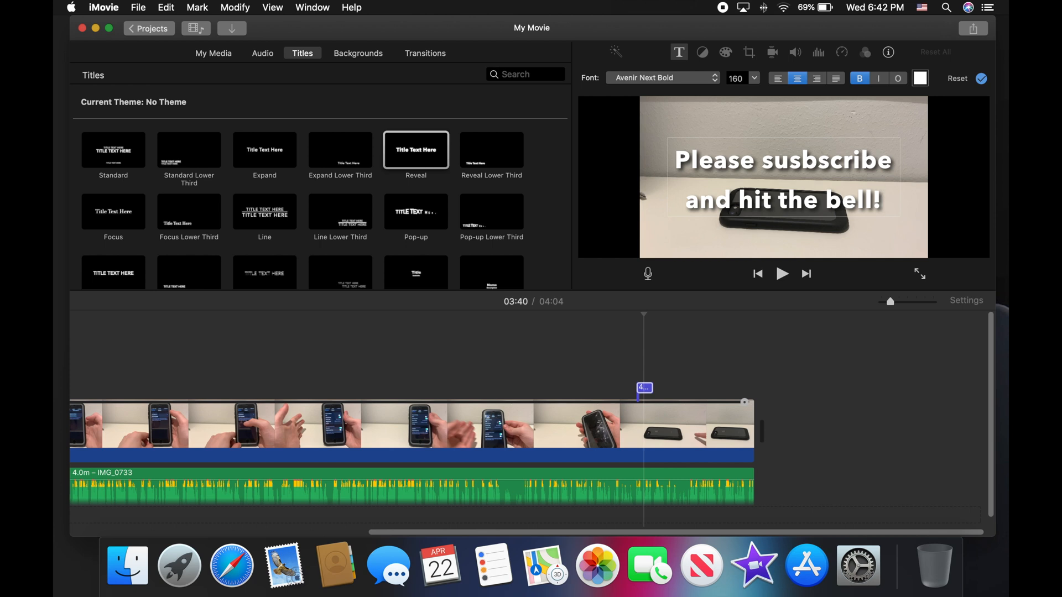
key(Return)
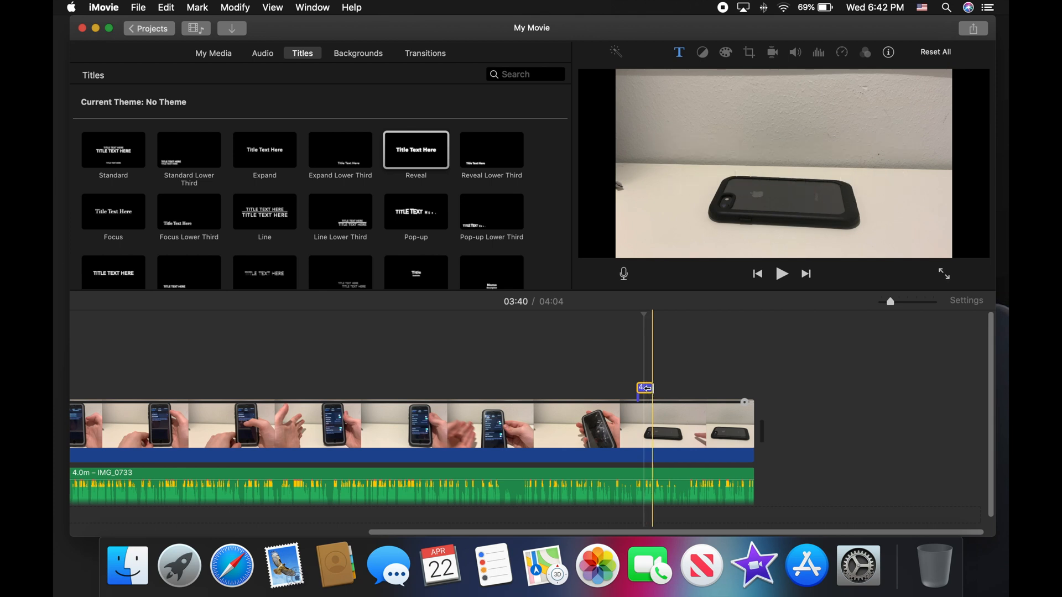
drag(666, 387, 689, 391)
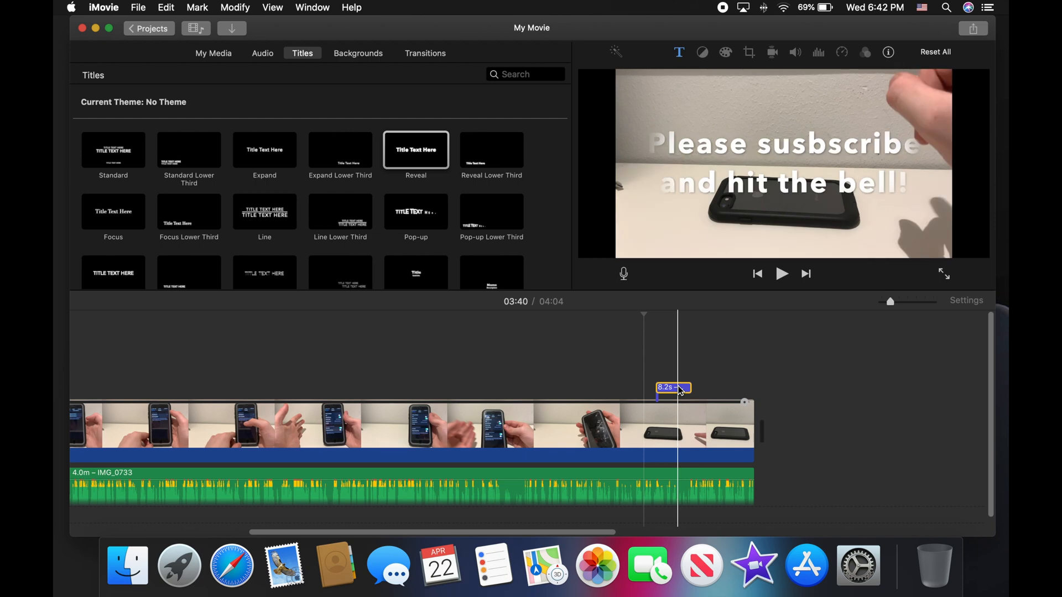
Step: Browse the Backgrounds and Transitions libraries
click(350, 52)
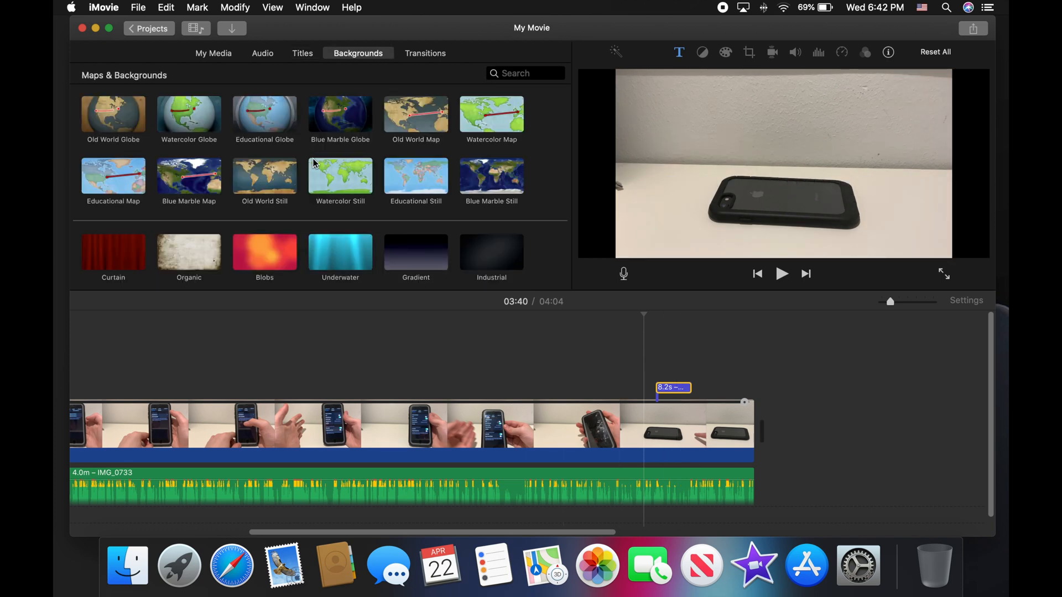
scroll(272, 176, up, 1)
scroll(272, 176, down, 5)
scroll(272, 176, up, 5)
click(420, 54)
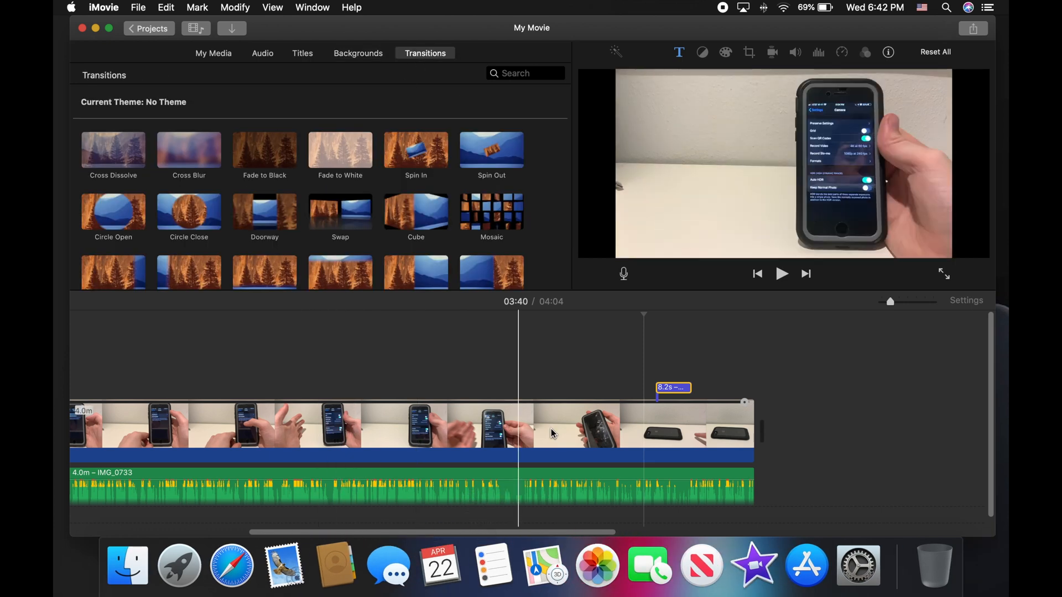
Step: Return to My Media, select the clip at 03:00 and move the playhead to 02:55
click(226, 56)
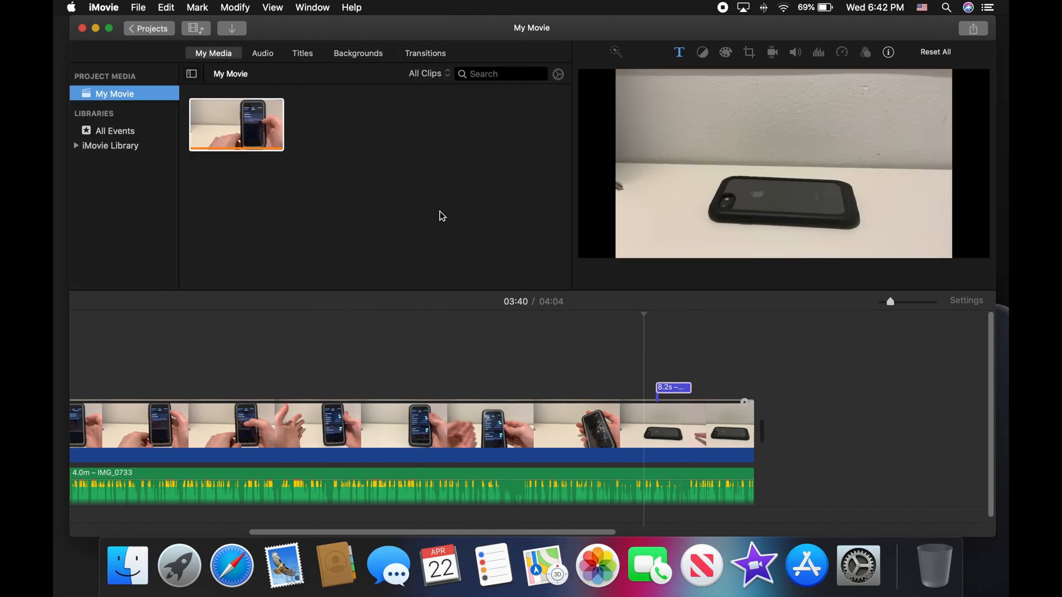
click(469, 431)
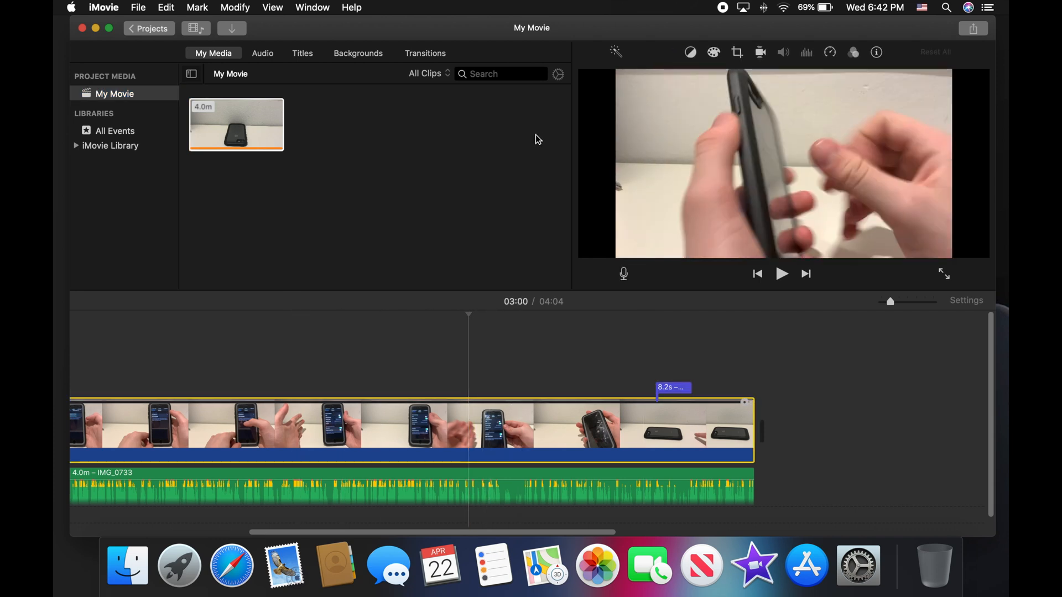
click(445, 438)
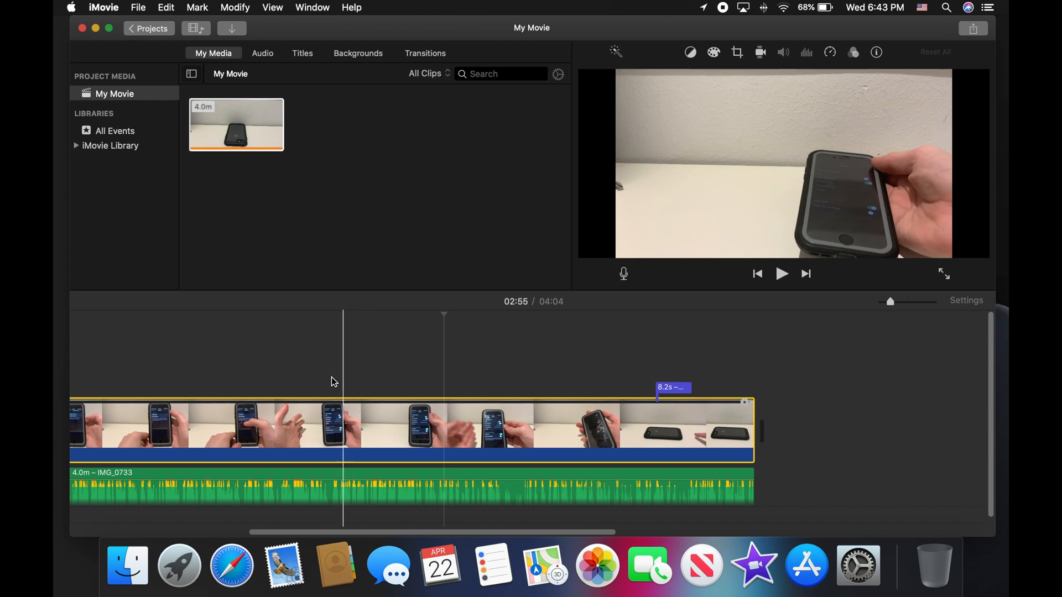
scroll(332, 379, left, 10)
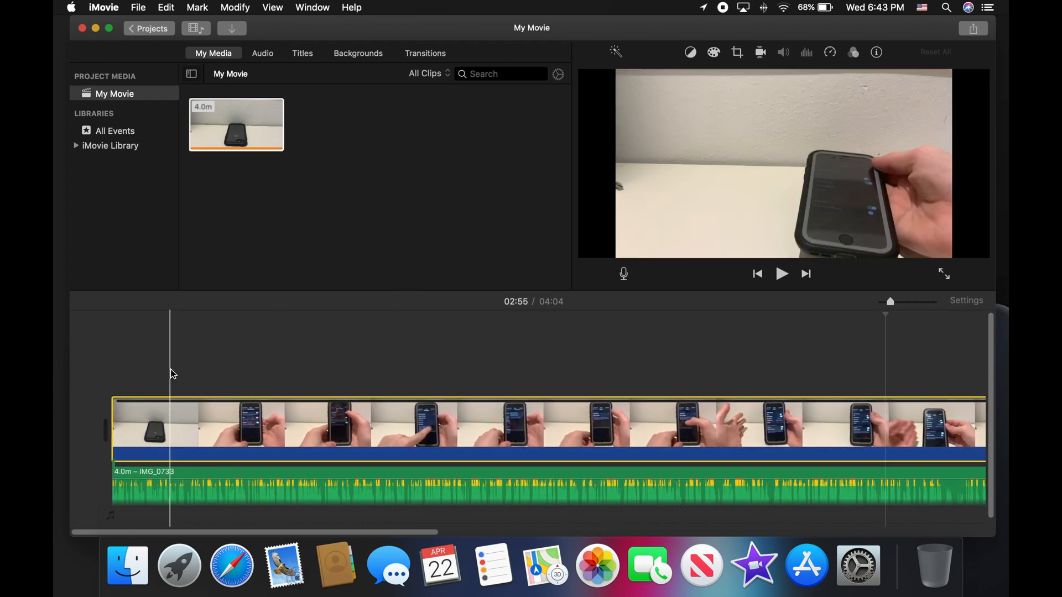
Step: Jump near the clip's start and preview the Travel sound effect without adding it
click(171, 367)
click(263, 53)
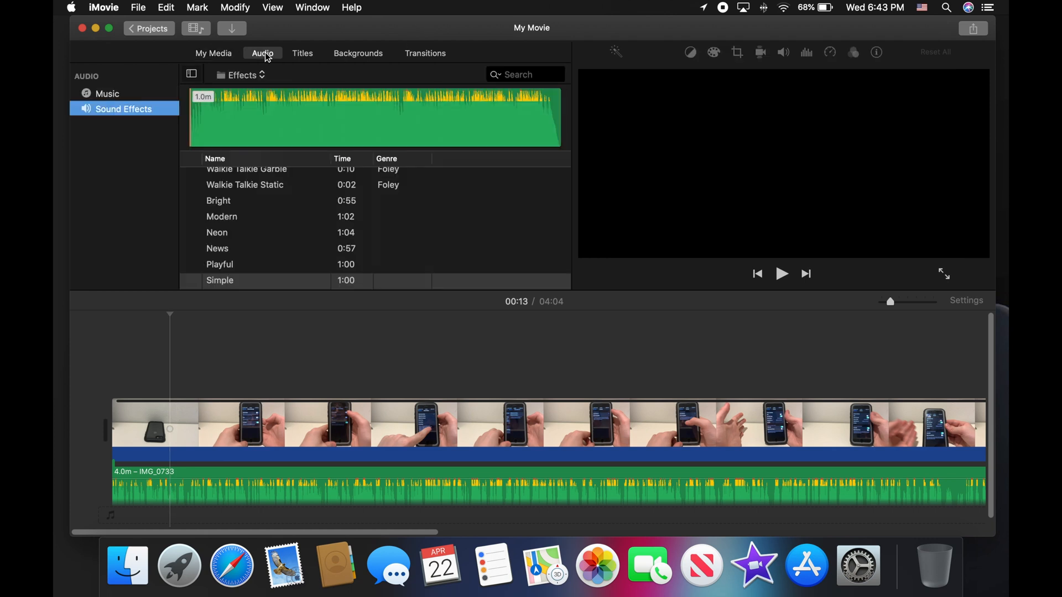
scroll(228, 253, down, 1)
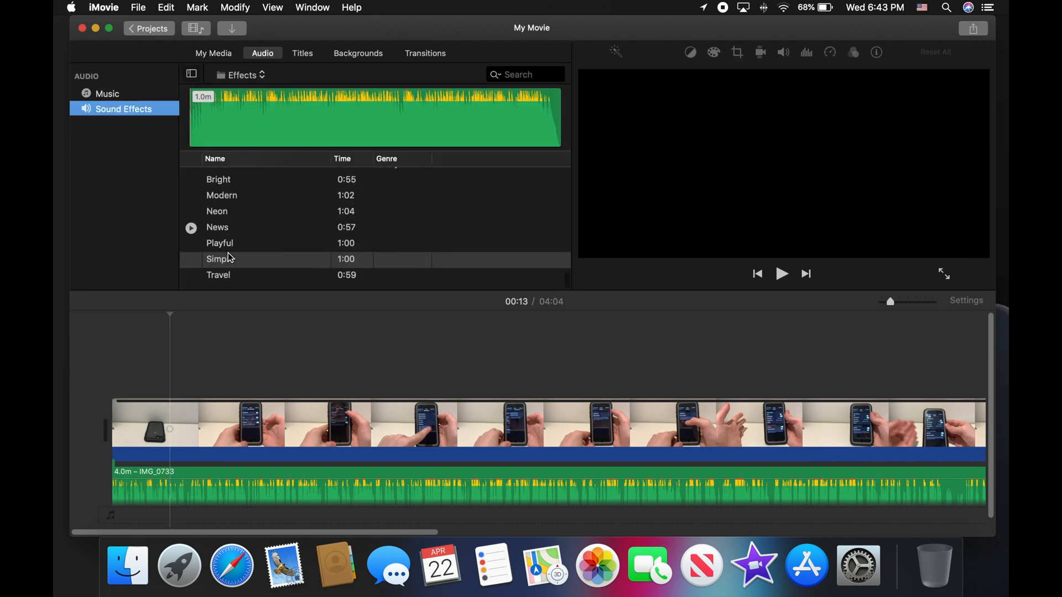
click(191, 282)
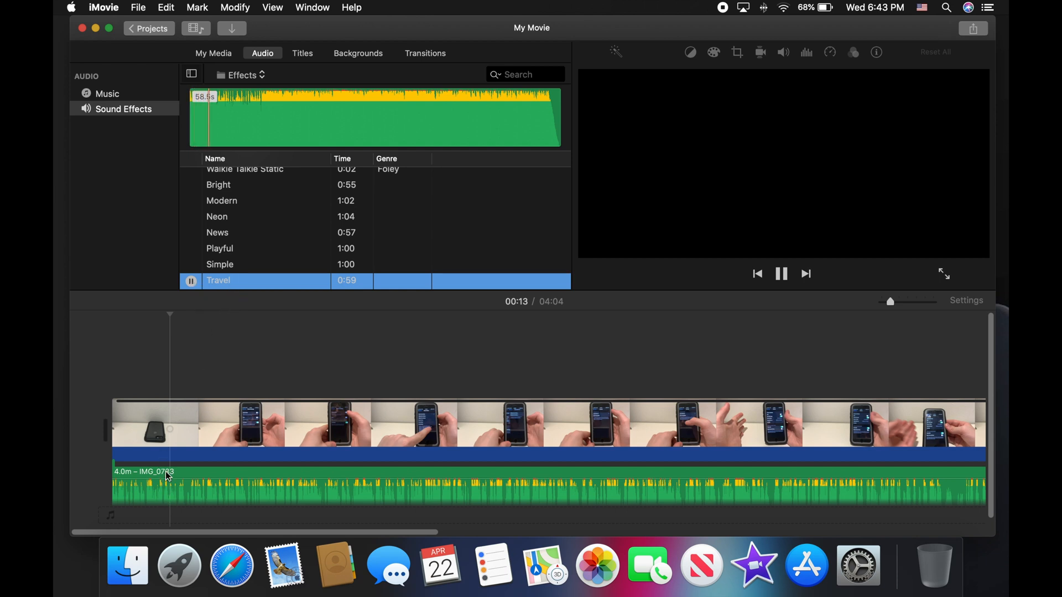
drag(227, 282, 232, 285)
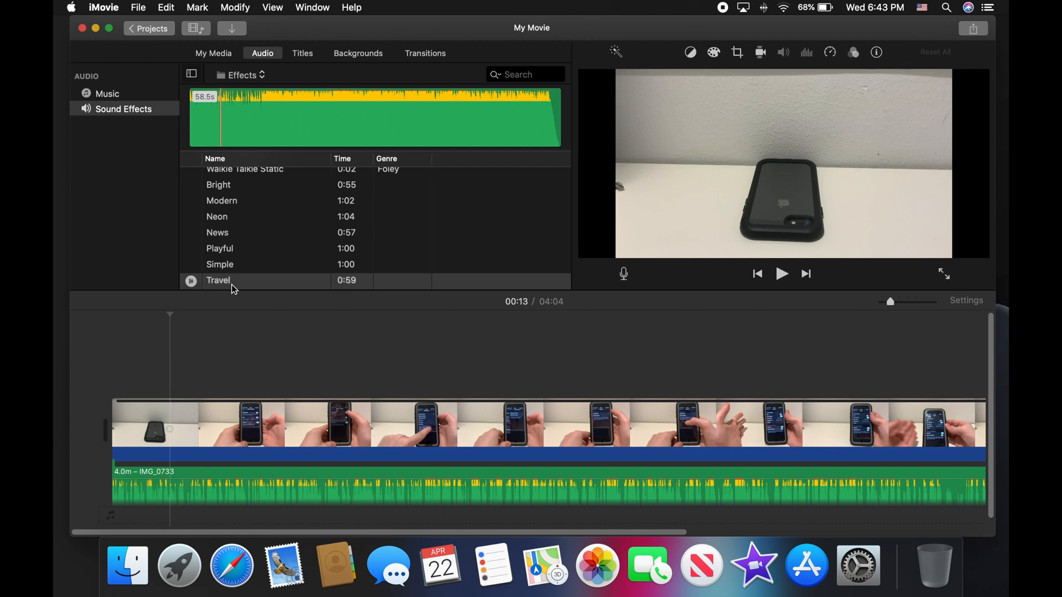
click(235, 284)
Step: Preview Playful and News, then place the 57.1 s News effect beneath the video's start
scroll(293, 393, down, 1)
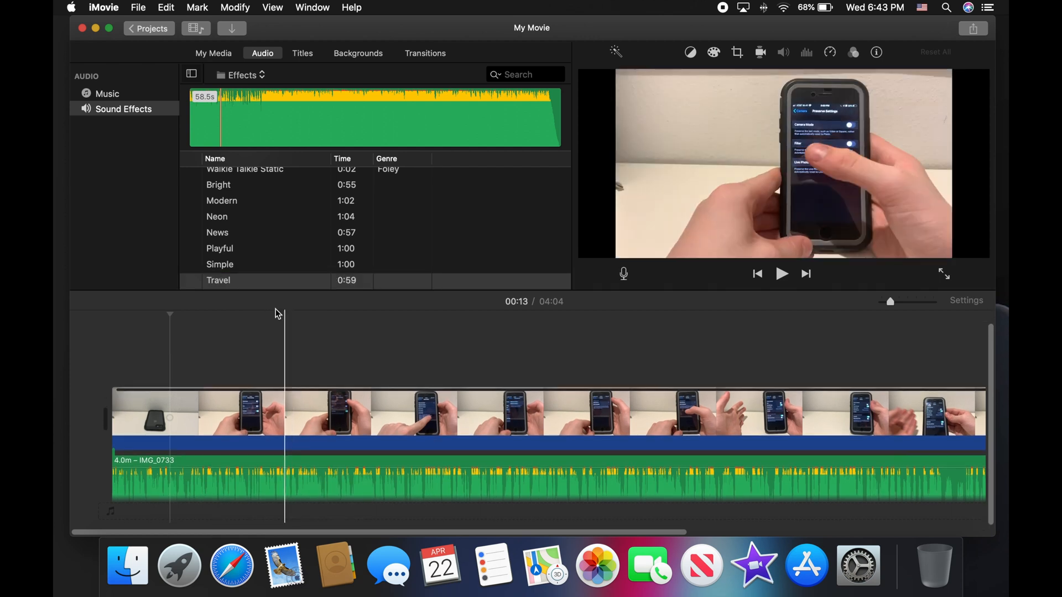
scroll(290, 284, up, 1)
click(294, 271)
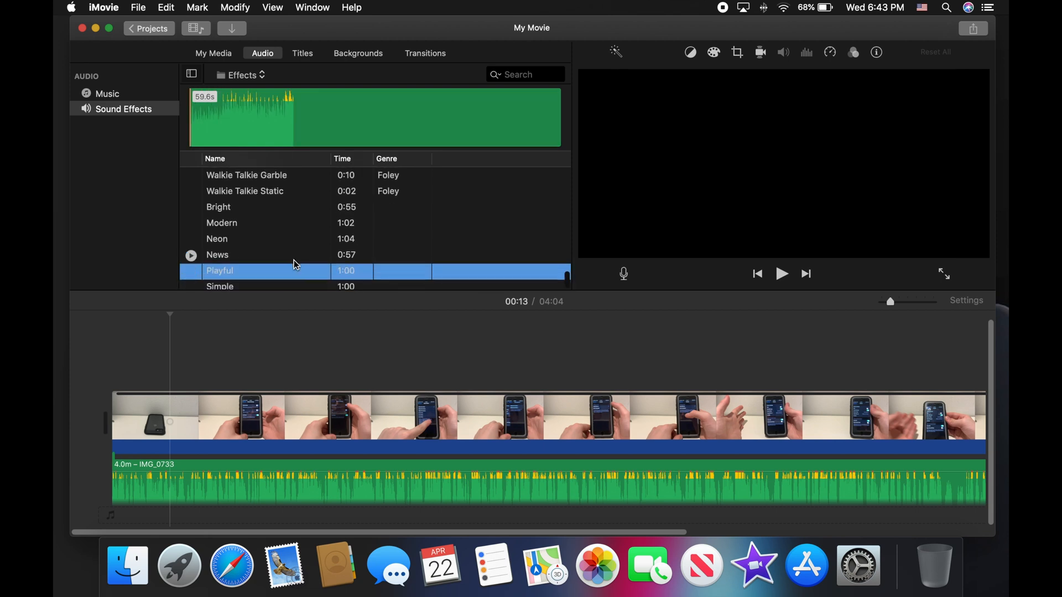
scroll(196, 233, down, 1)
click(190, 233)
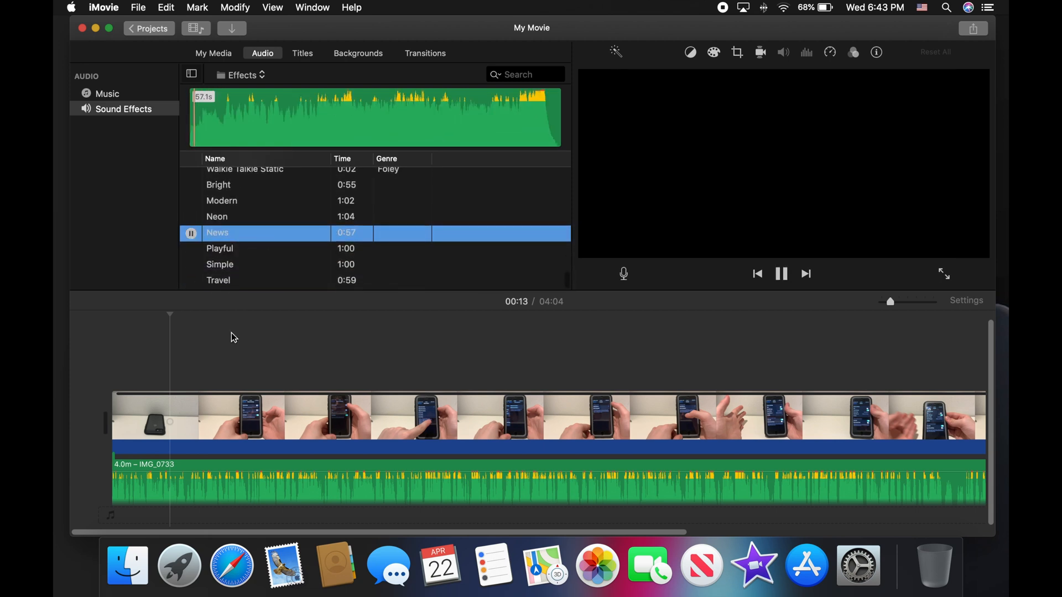
drag(235, 479, 116, 496)
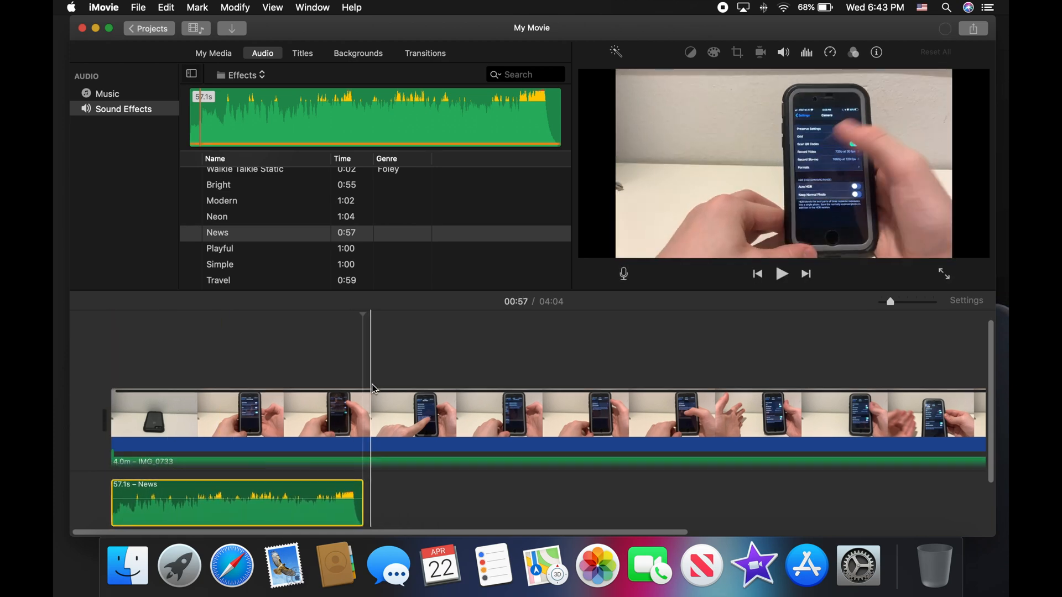
Step: Audition the News effect at 178% and about 56% volume, then delete it from the timeline
click(108, 453)
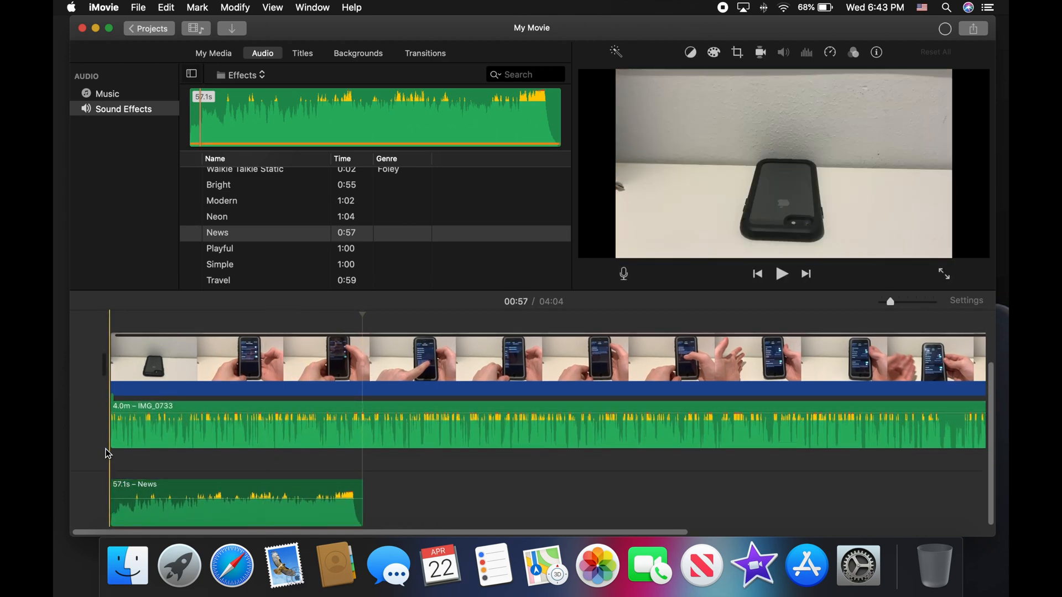
click(779, 275)
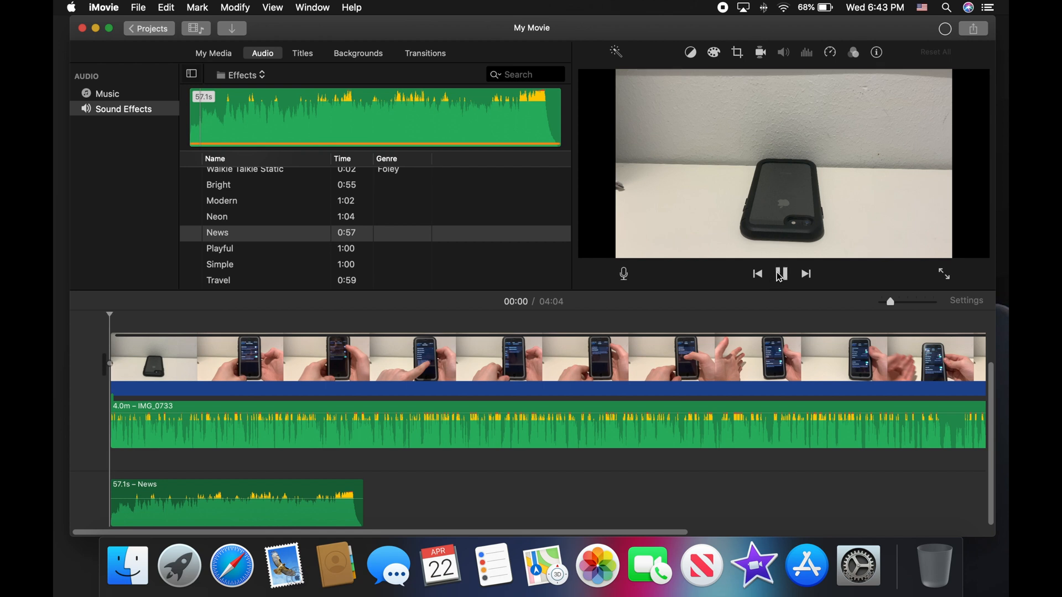
click(779, 275)
mouse_move(230, 500)
mouse_down()
mouse_move(229, 487)
mouse_move(230, 518)
mouse_move(221, 510)
mouse_up()
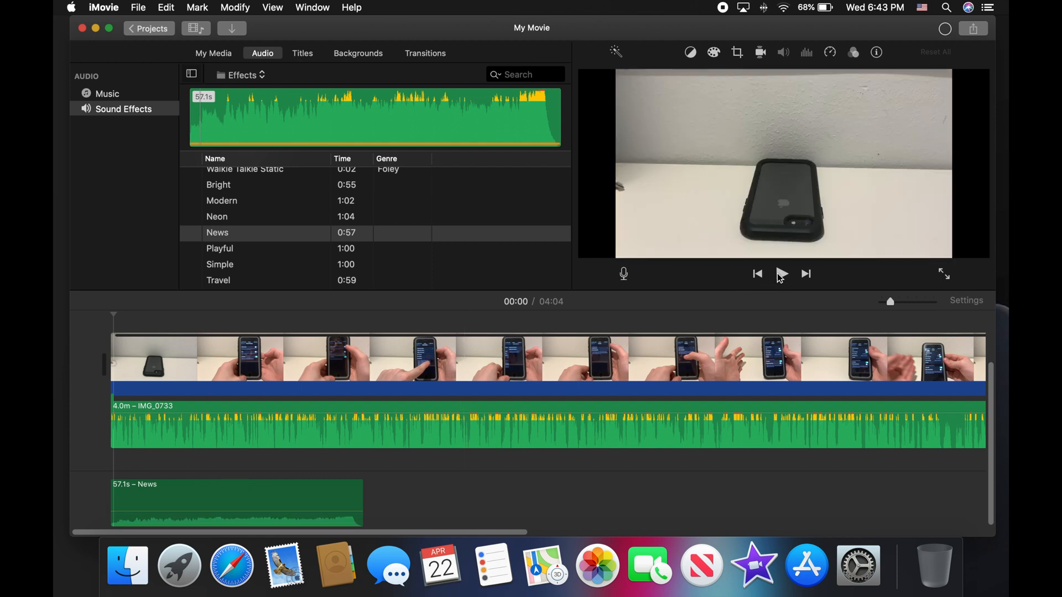
click(780, 275)
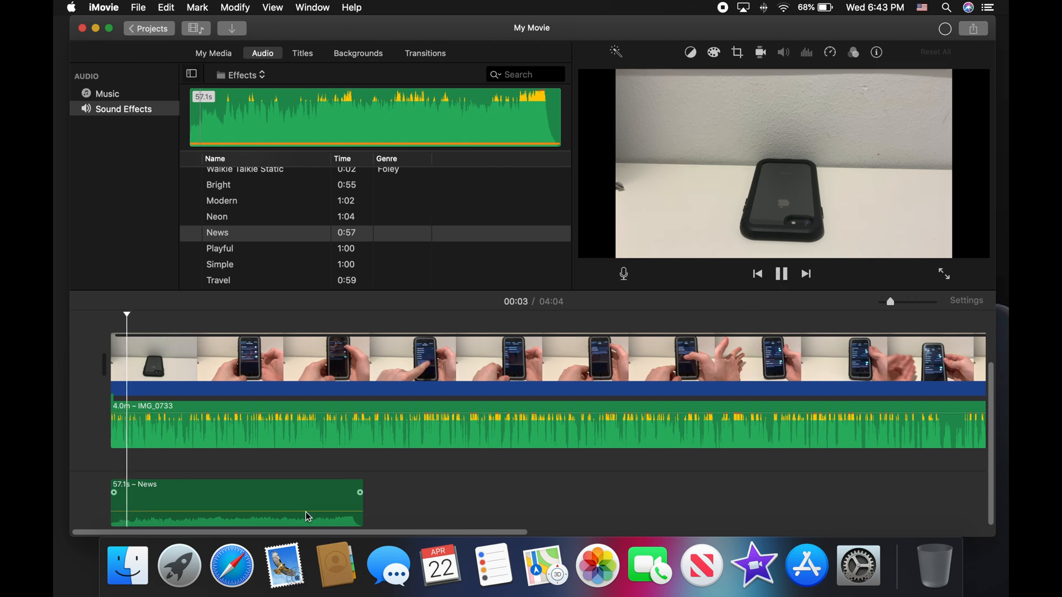
drag(310, 511, 314, 486)
key(space)
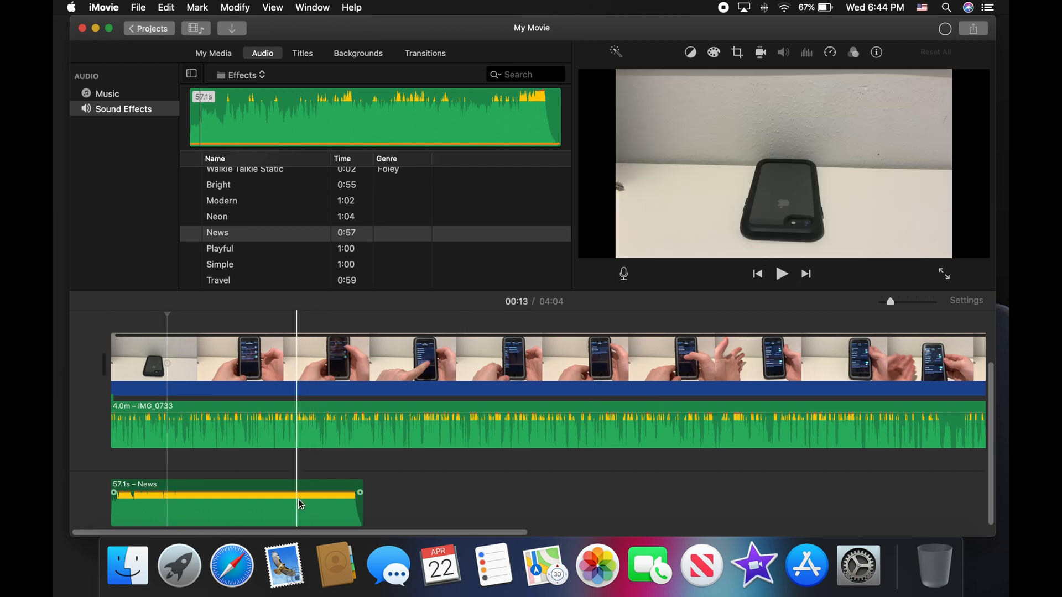
right_click(300, 499)
click(329, 386)
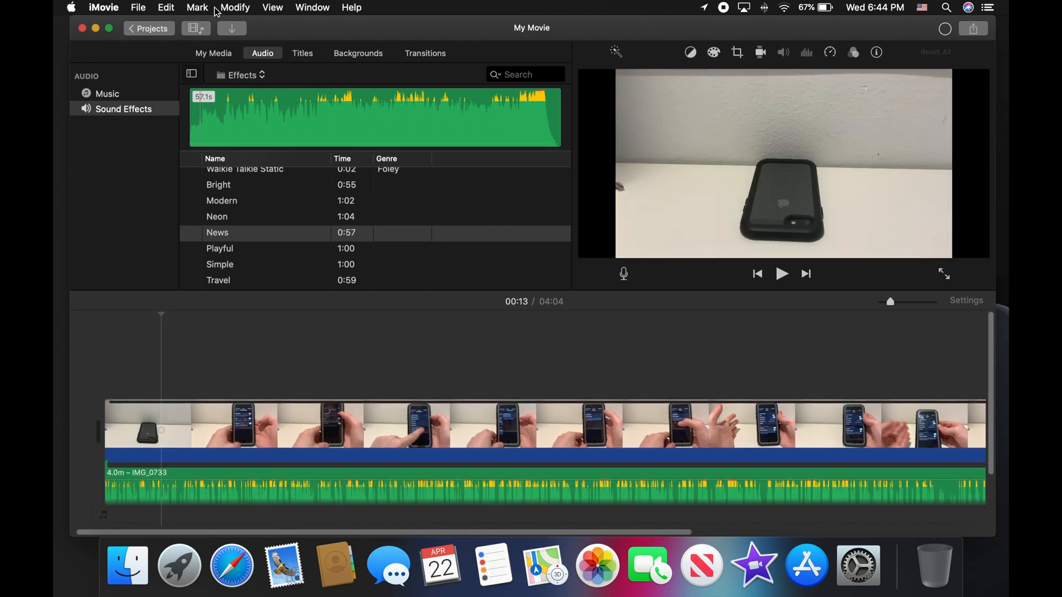
click(235, 7)
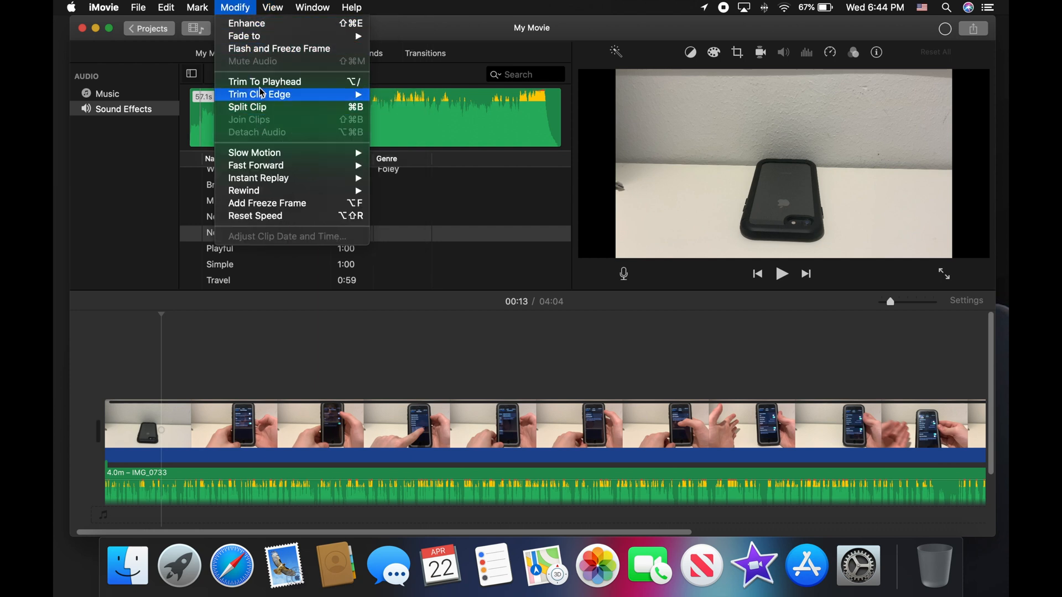
mouse_move(272, 153)
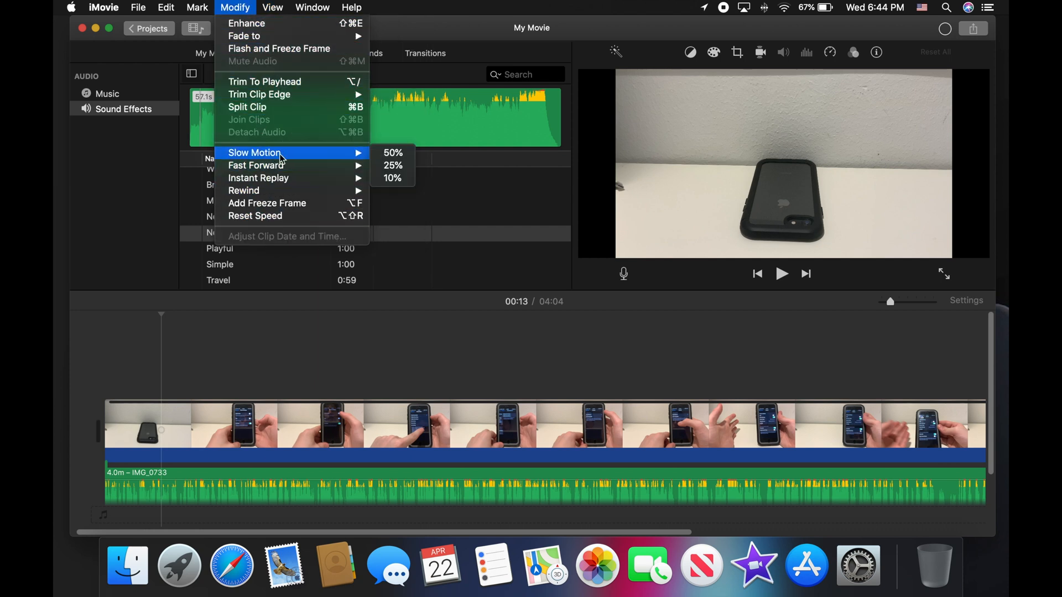
mouse_move(287, 190)
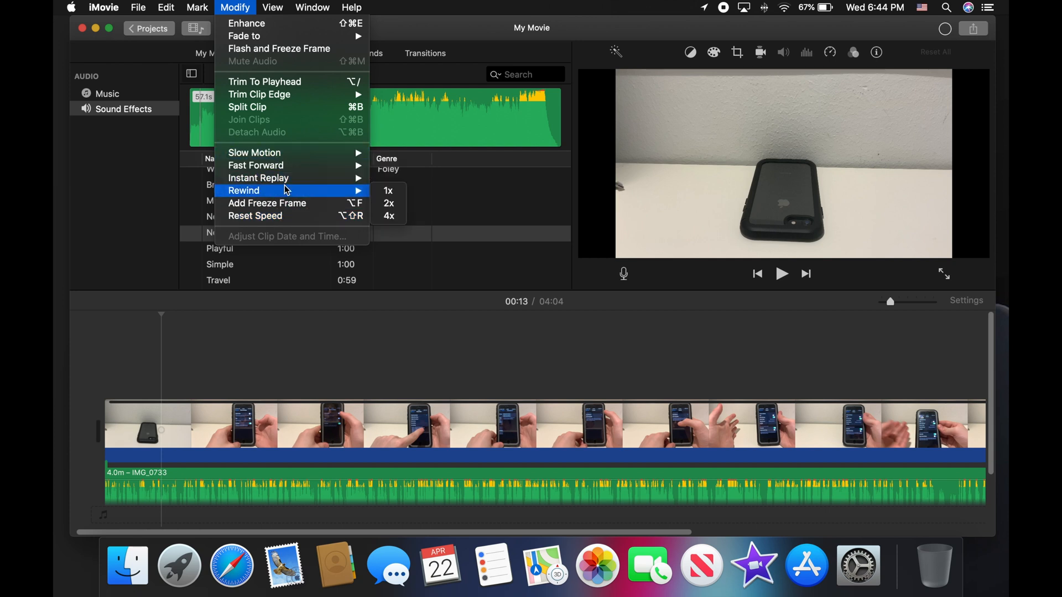
key(super+shift+slash)
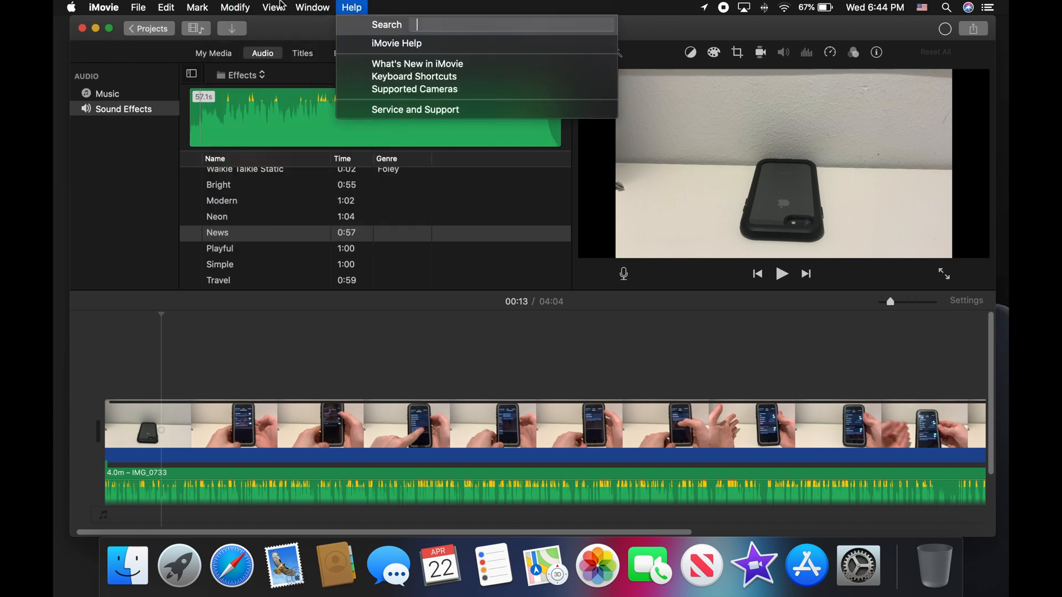
mouse_move(274, 4)
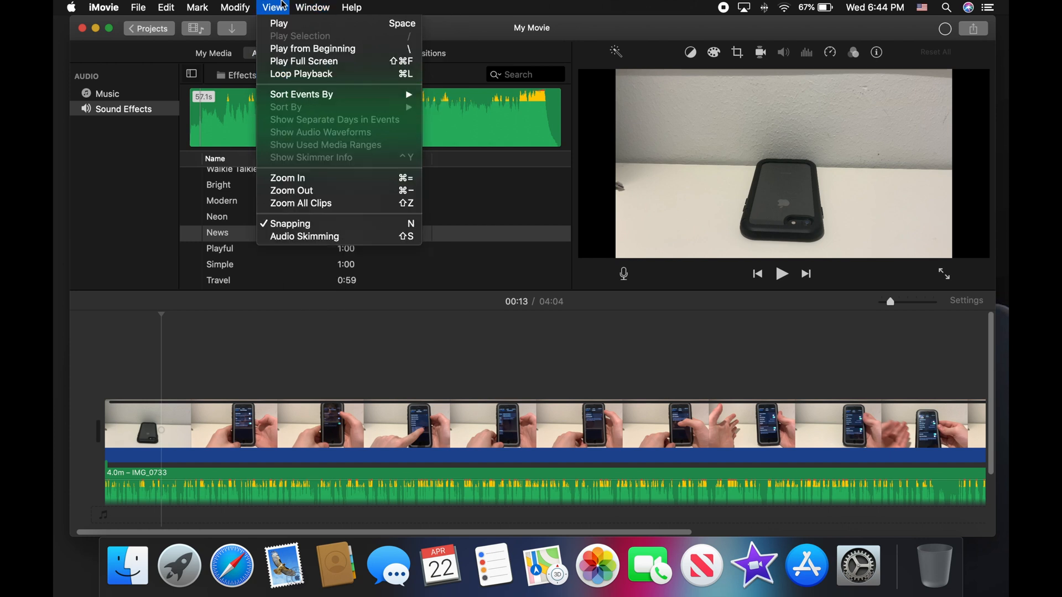
mouse_move(321, 6)
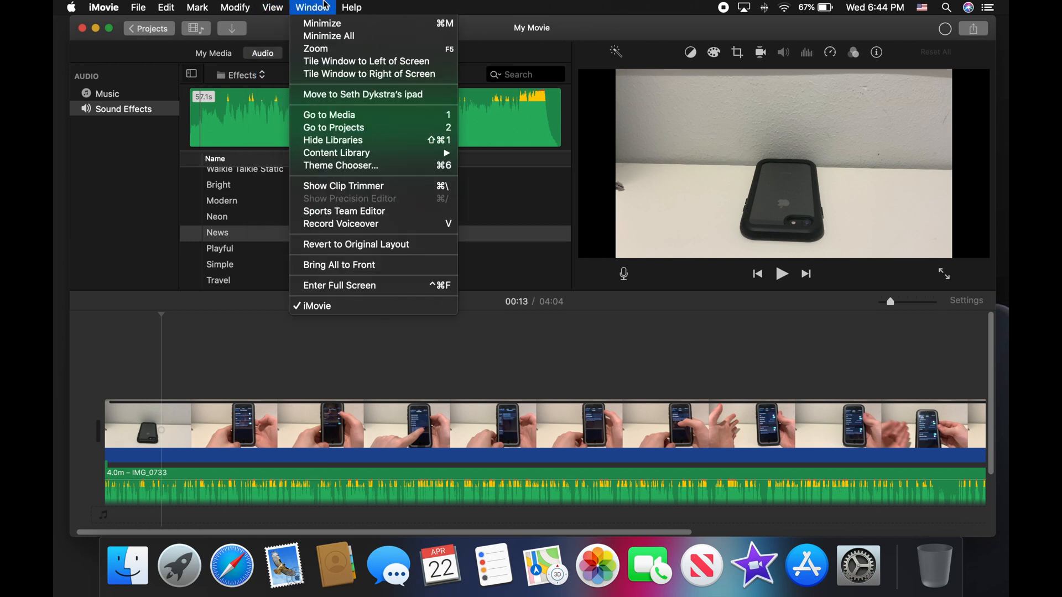
mouse_move(175, 4)
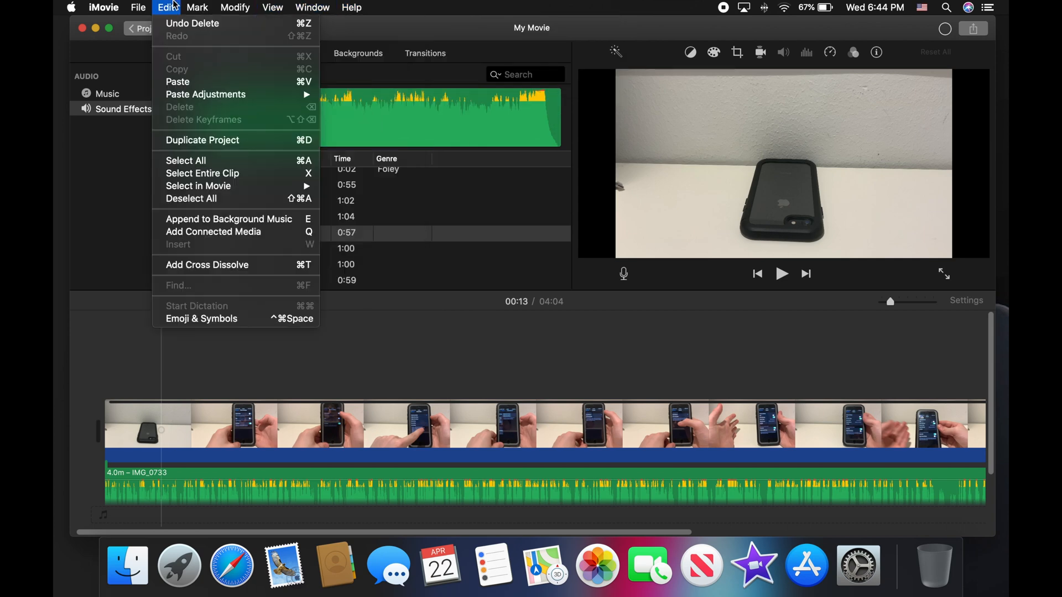
click(352, 6)
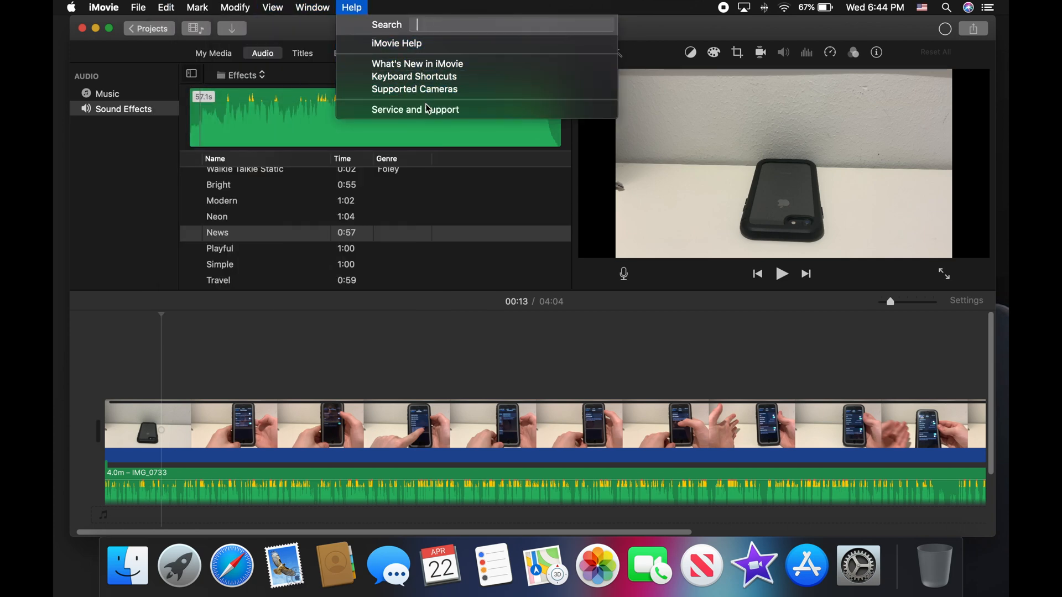
mouse_move(138, 6)
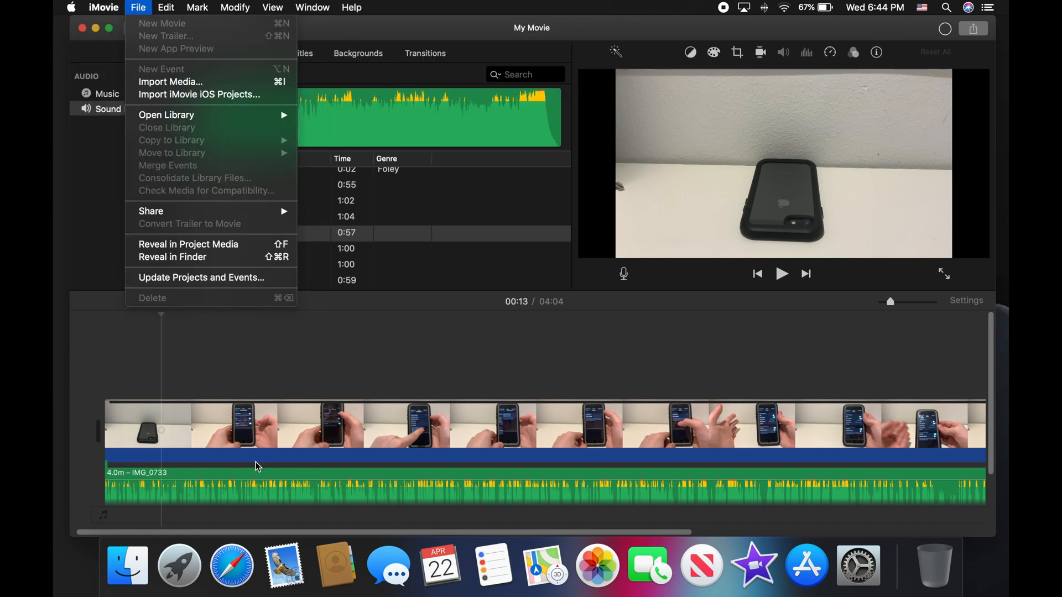
click(439, 344)
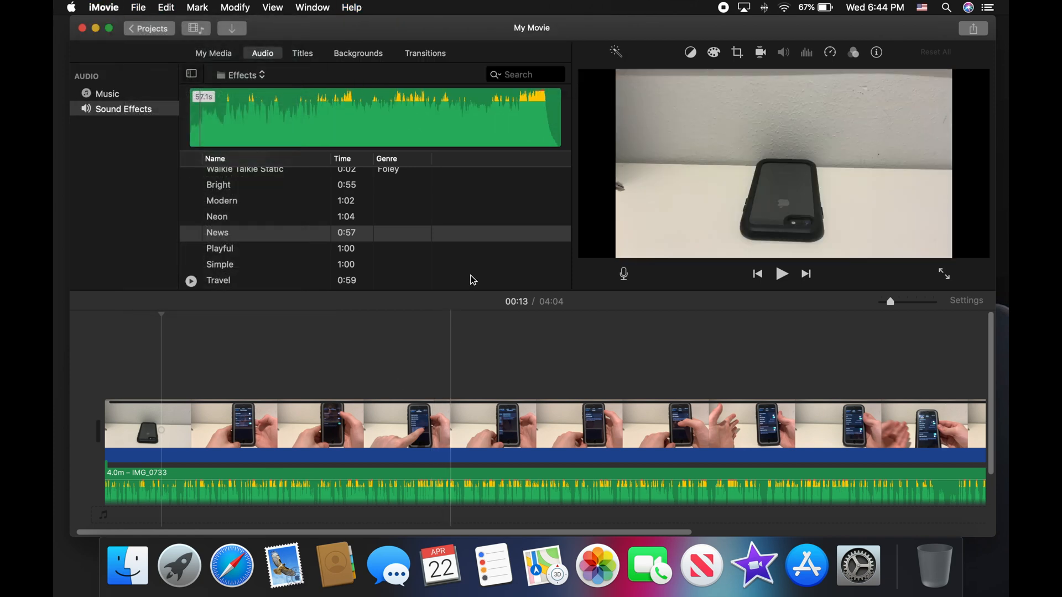
click(104, 323)
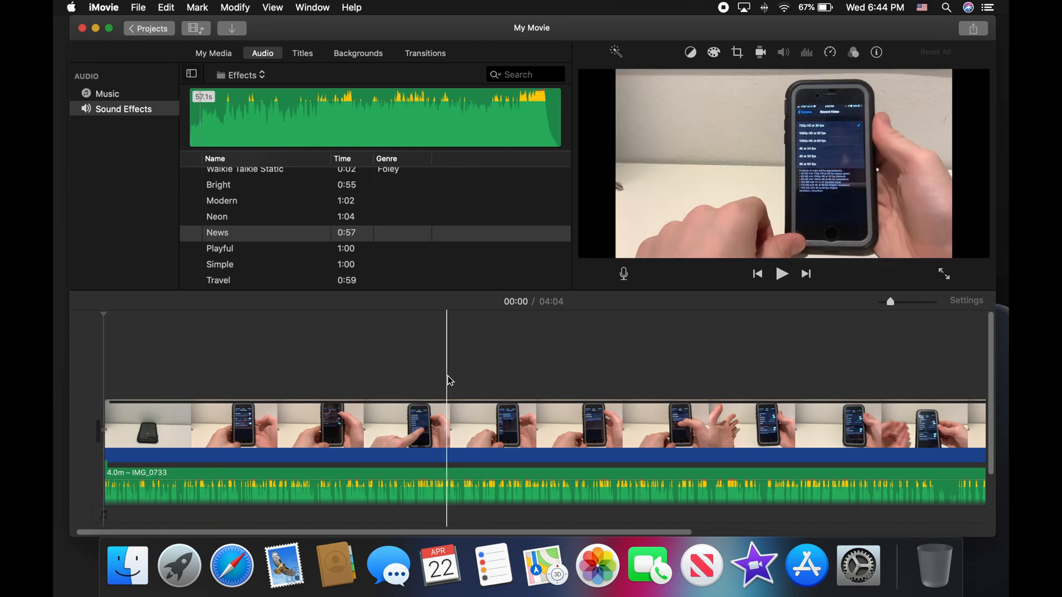